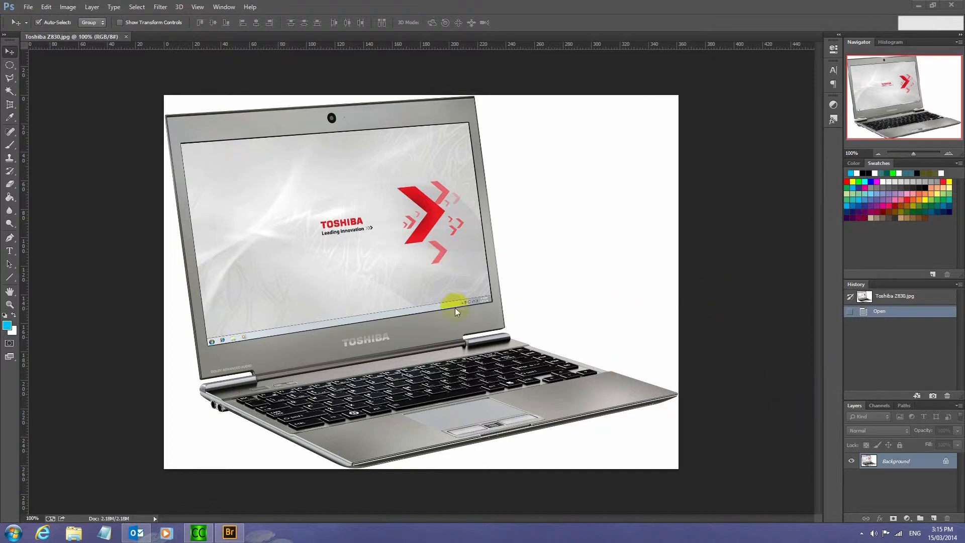
Duplicate the Background layer as Background copy and hide the original Background layer
right_click(926, 459)
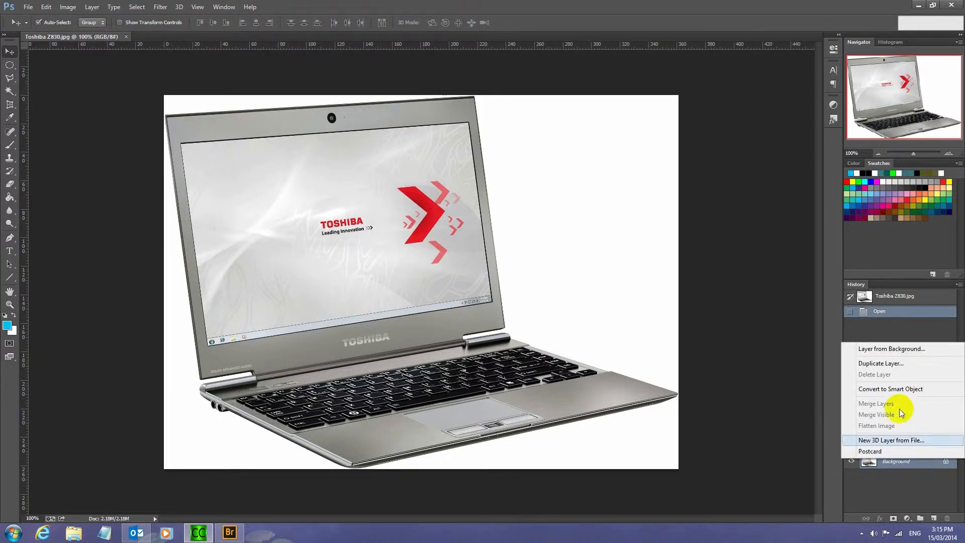
left_click(881, 363)
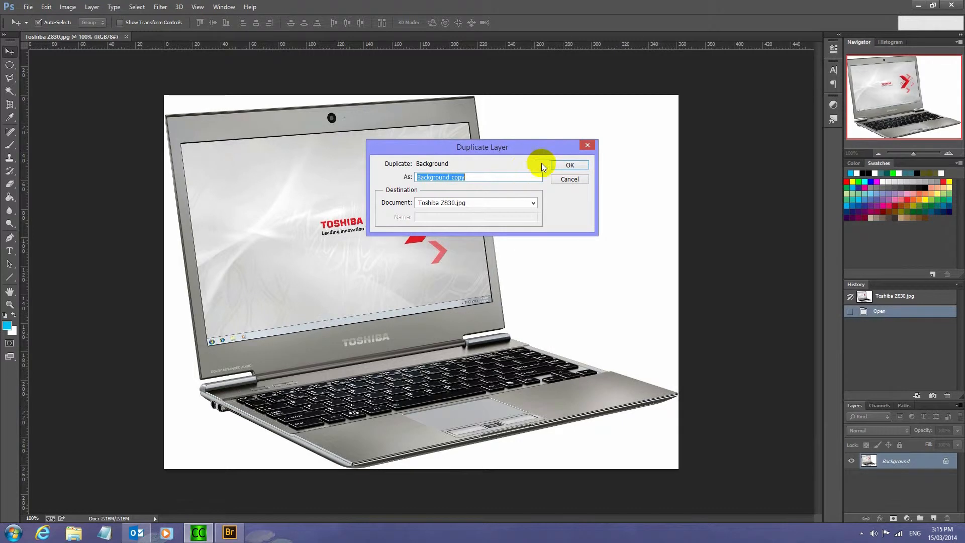
left_click(557, 164)
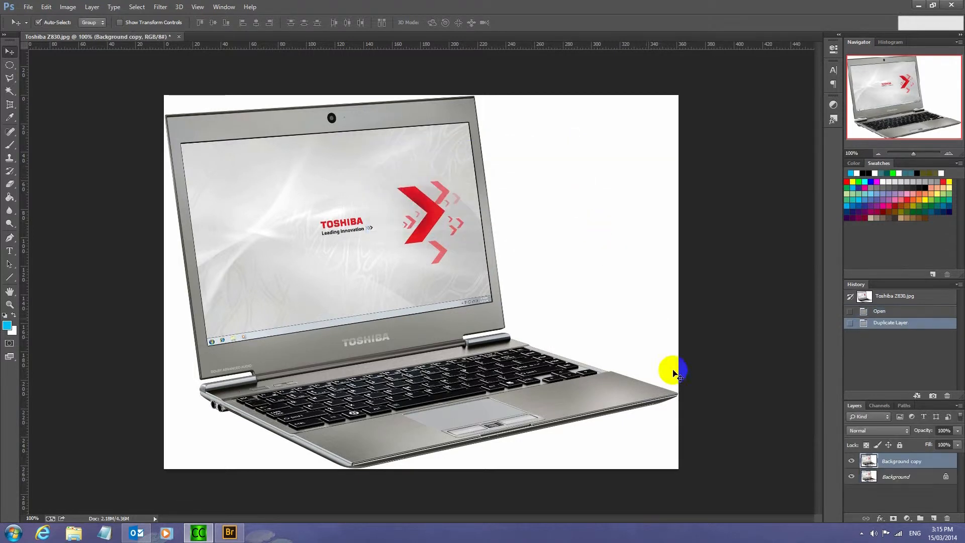
left_click(851, 478)
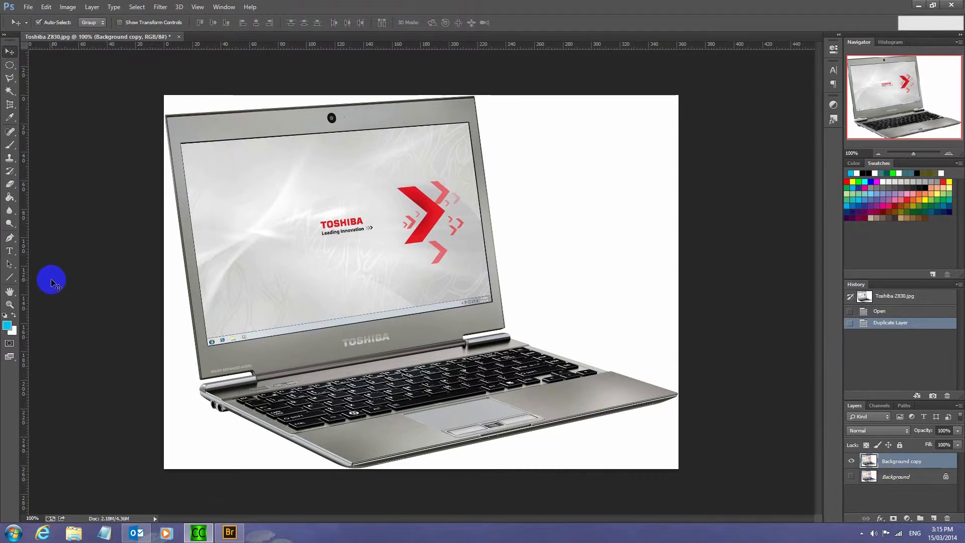
Add a layer mask to Background copy and brush a horizontal black band on it across the middle of the laptop
left_click(10, 146)
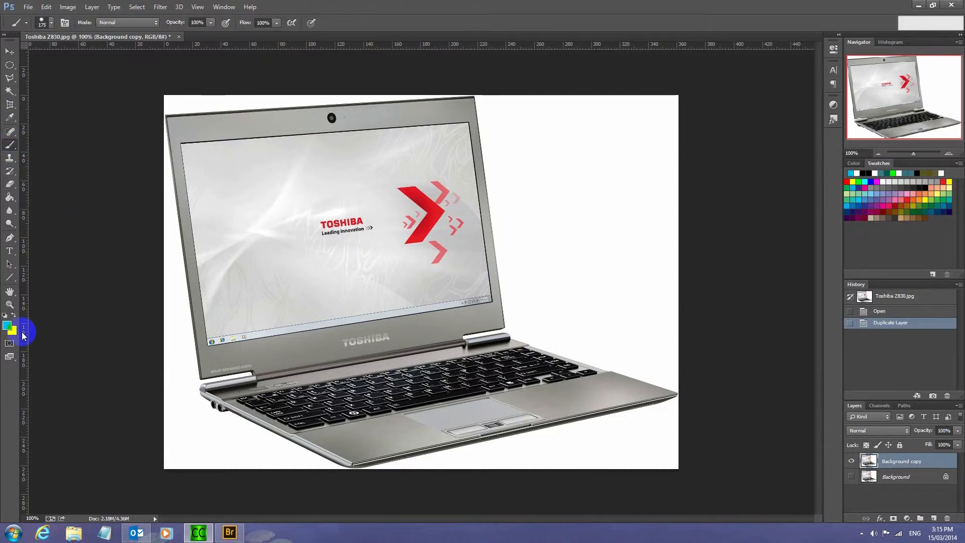
key("d")
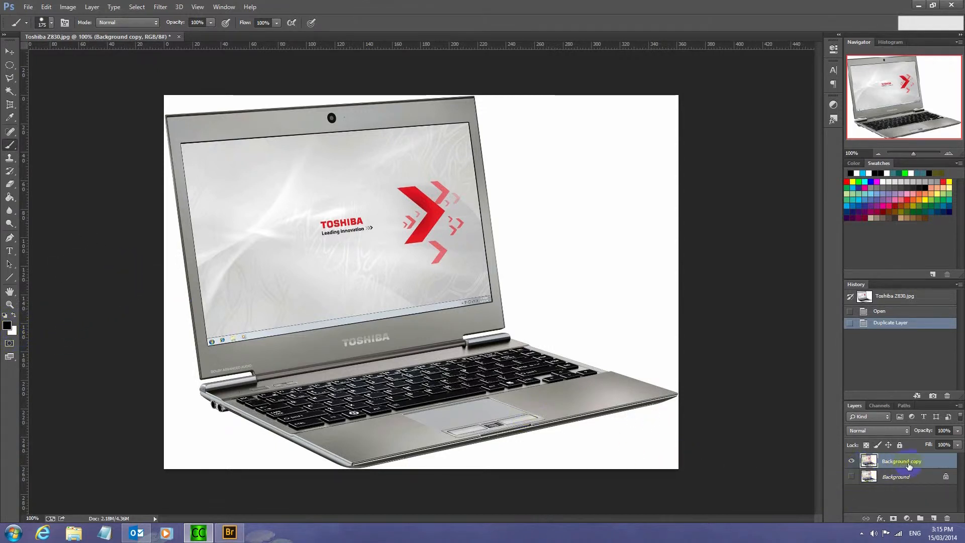
left_click(894, 519)
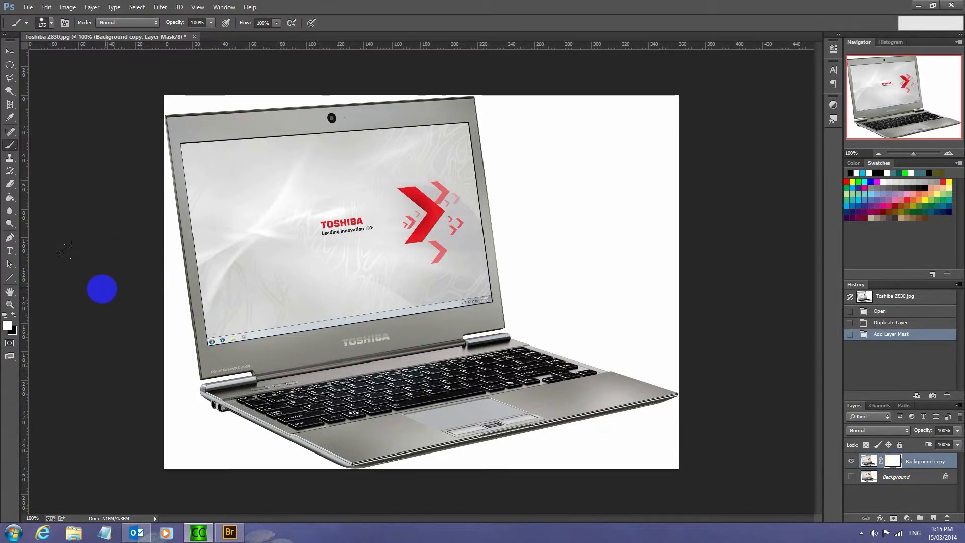
left_click(13, 315)
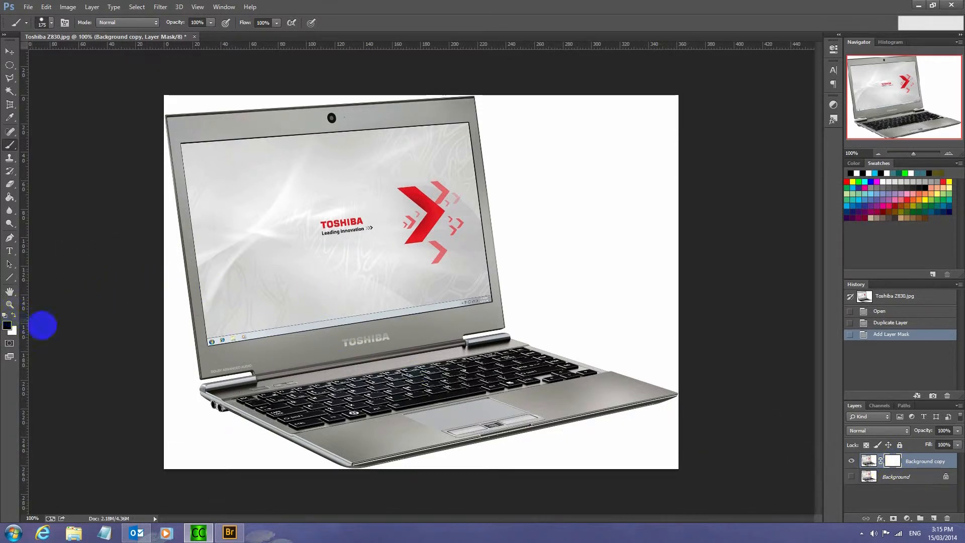
left_click(893, 460)
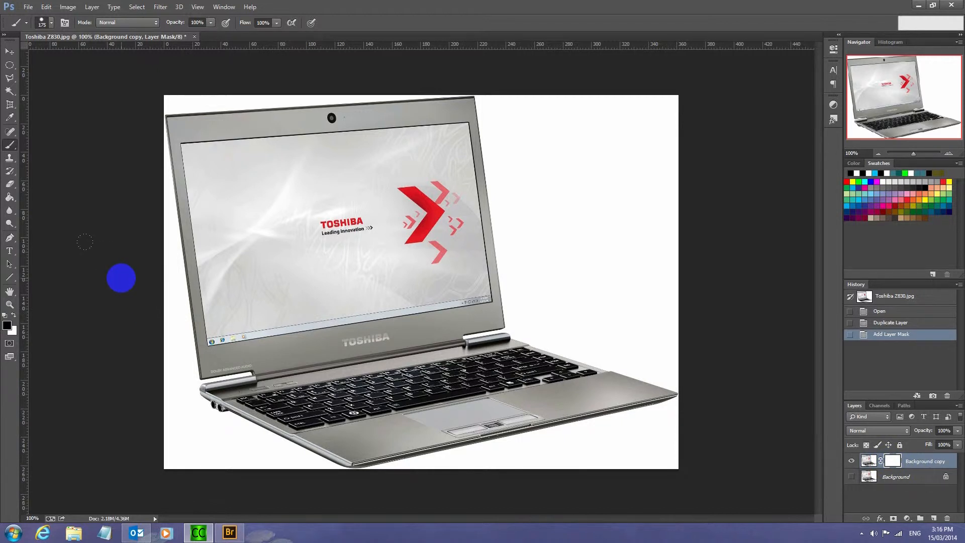
left_click_drag(141, 278, 704, 289)
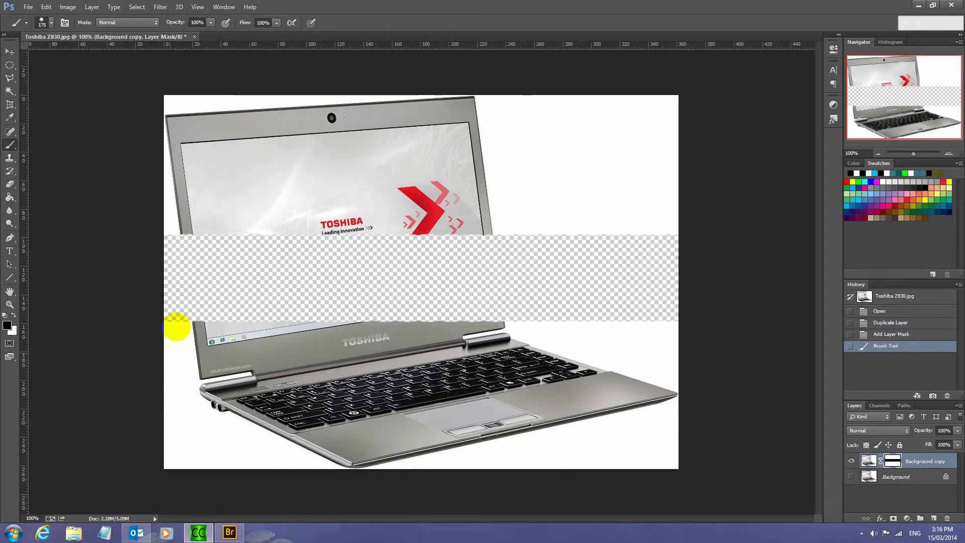
Paint the mask white over the hidden band to restore the middle of the laptop
mouse_move(959, 499)
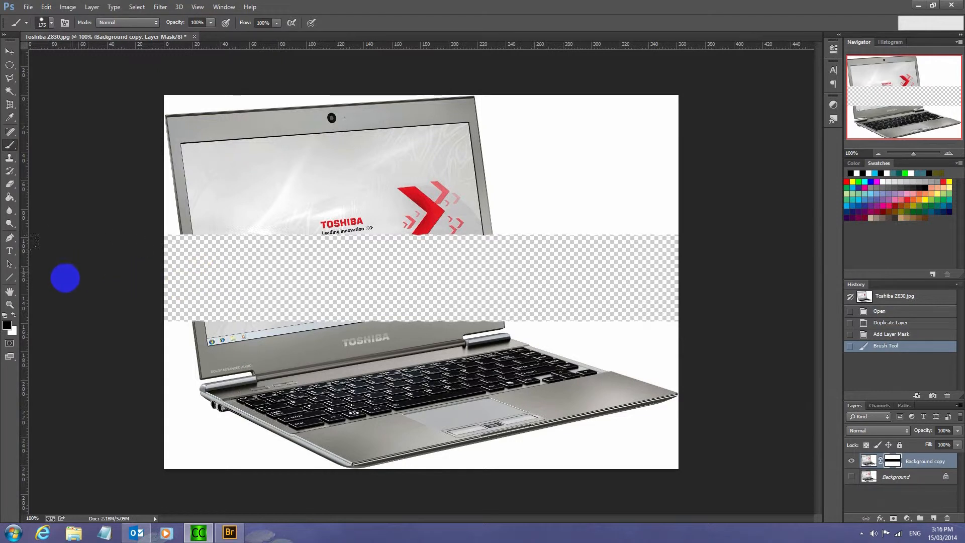
left_click(16, 314)
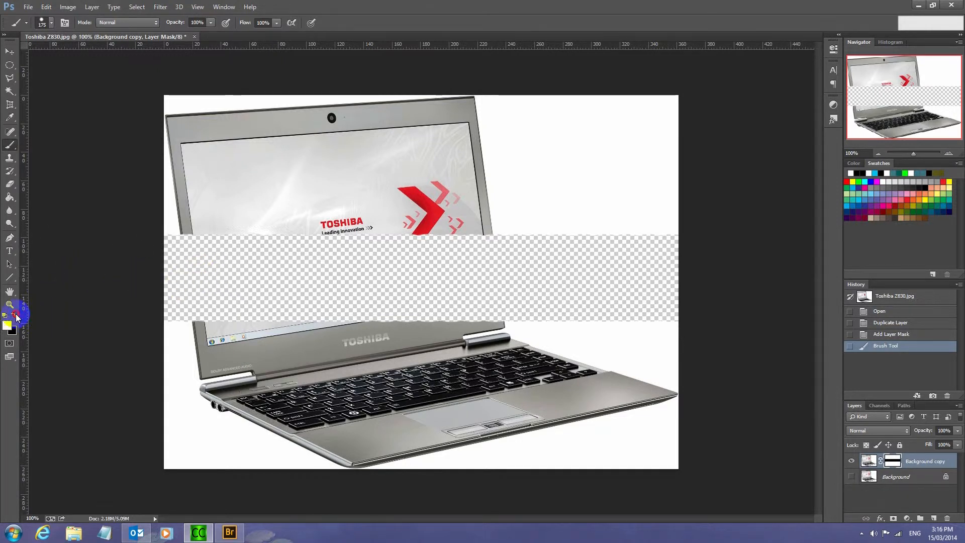
left_click_drag(125, 302, 701, 310)
mouse_move(694, 259)
left_mouse_down()
mouse_move(119, 255)
mouse_move(151, 312)
left_mouse_up()
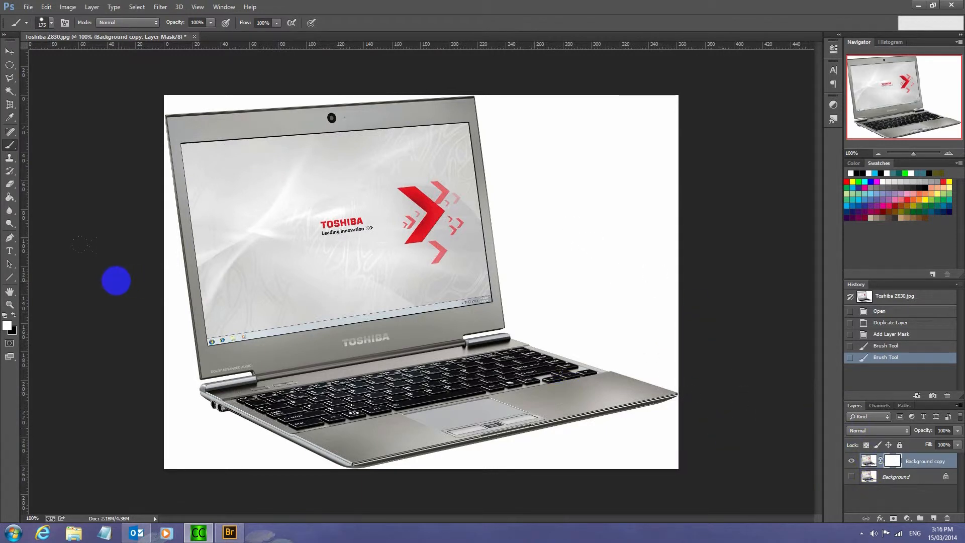
Apply the layer mask to the Background copy layer
left_click(10, 52)
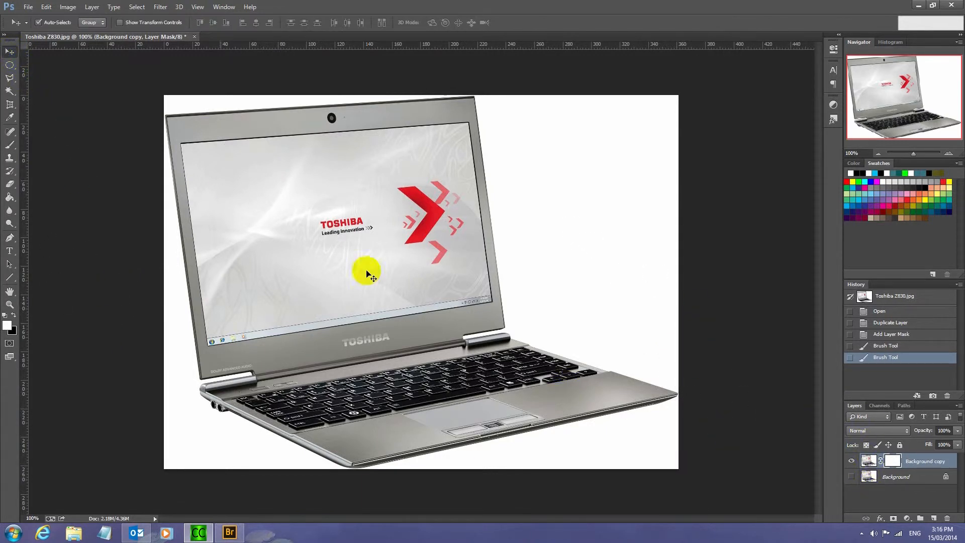
right_click(893, 463)
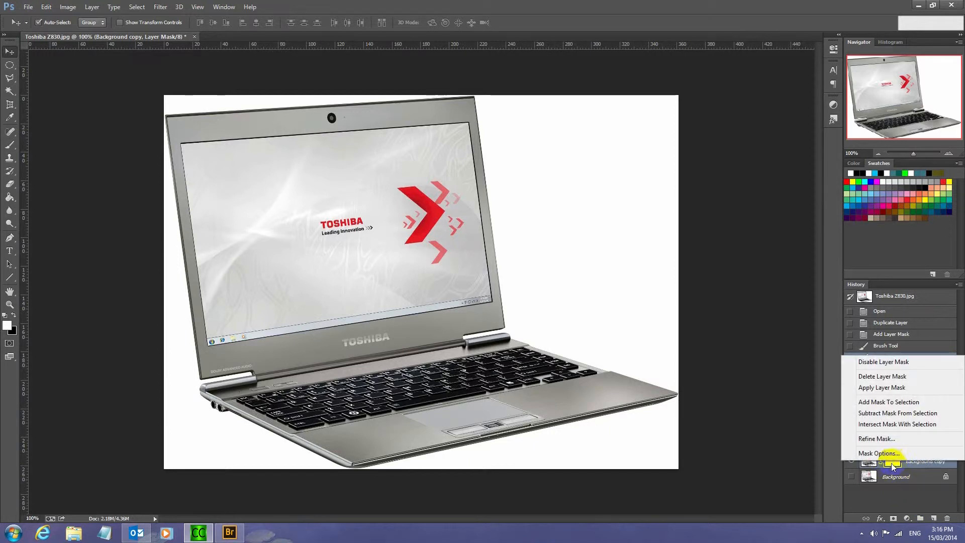
left_click(885, 387)
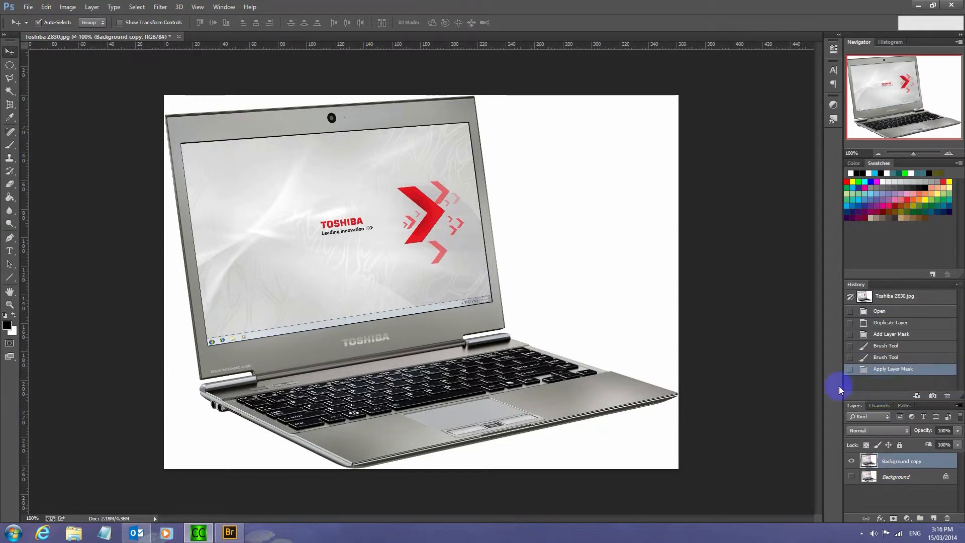
Outline the whole laptop with the Polygonal Lasso and turn the selection into a layer mask that hides the white surroundings
left_click(9, 79)
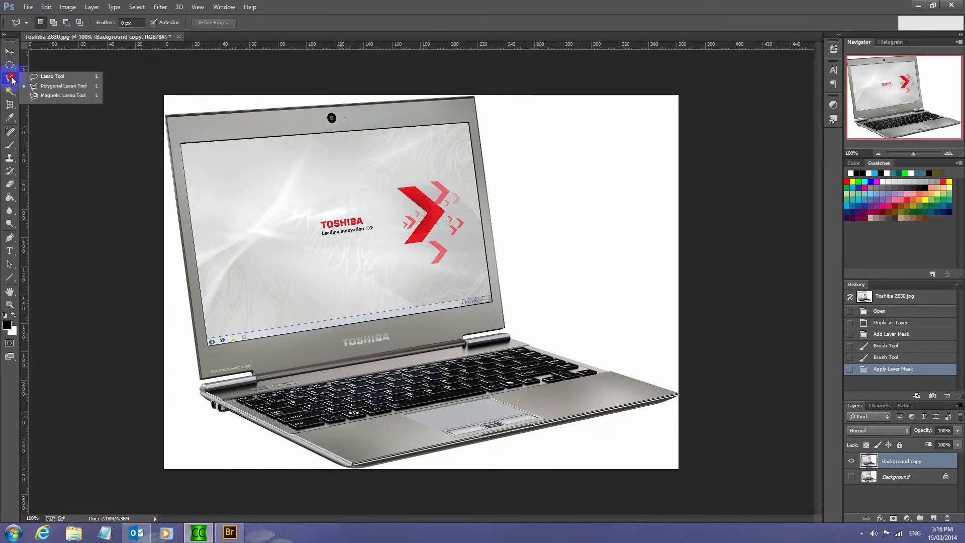
left_click(169, 124)
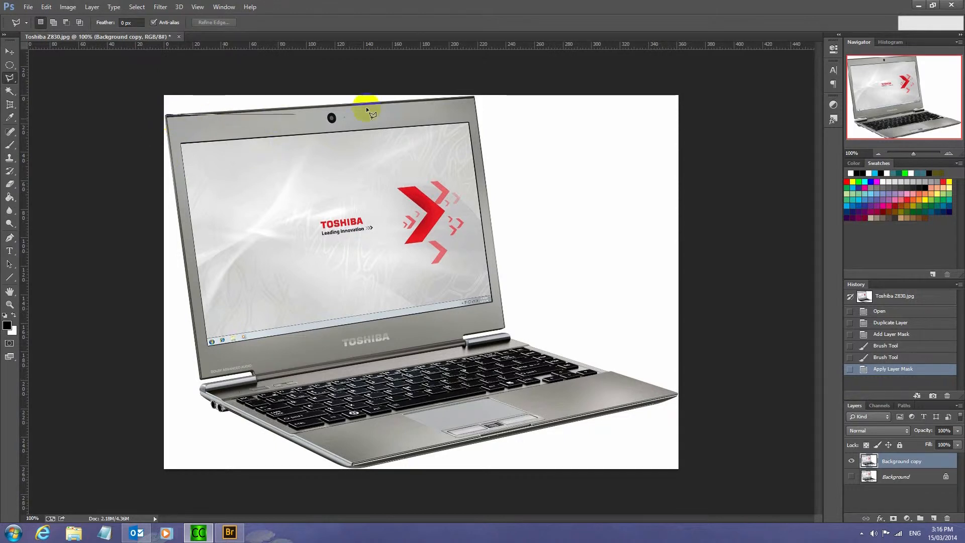
left_click(467, 97)
left_click(474, 98)
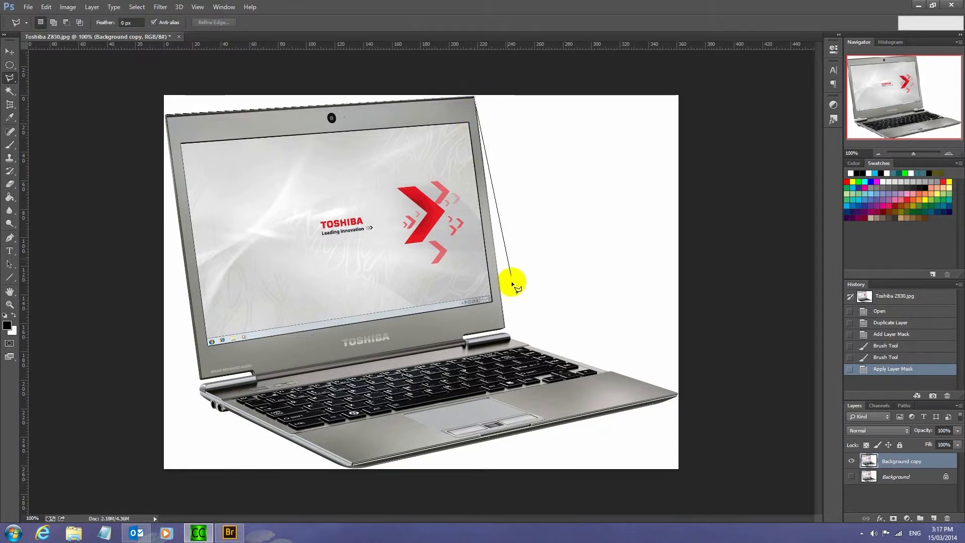
left_click(506, 325)
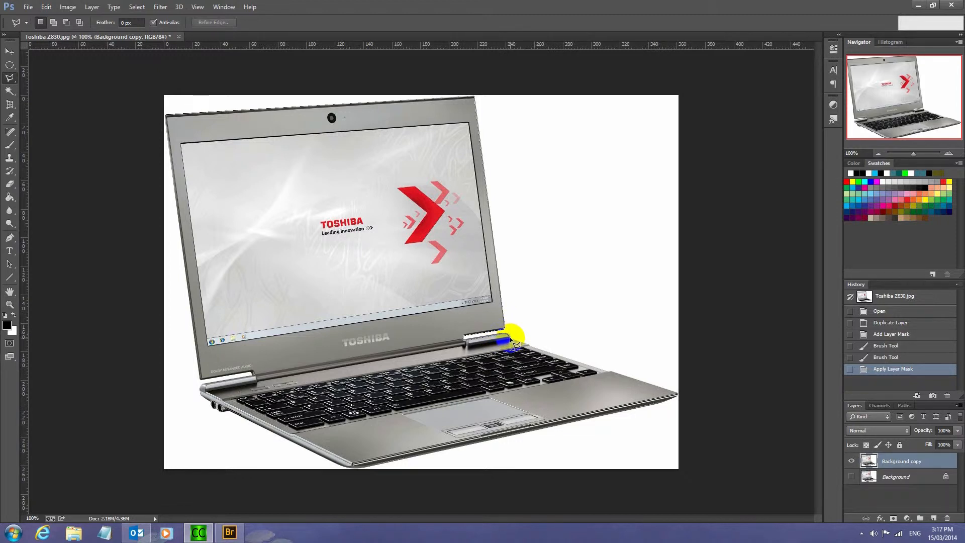
left_click(679, 395)
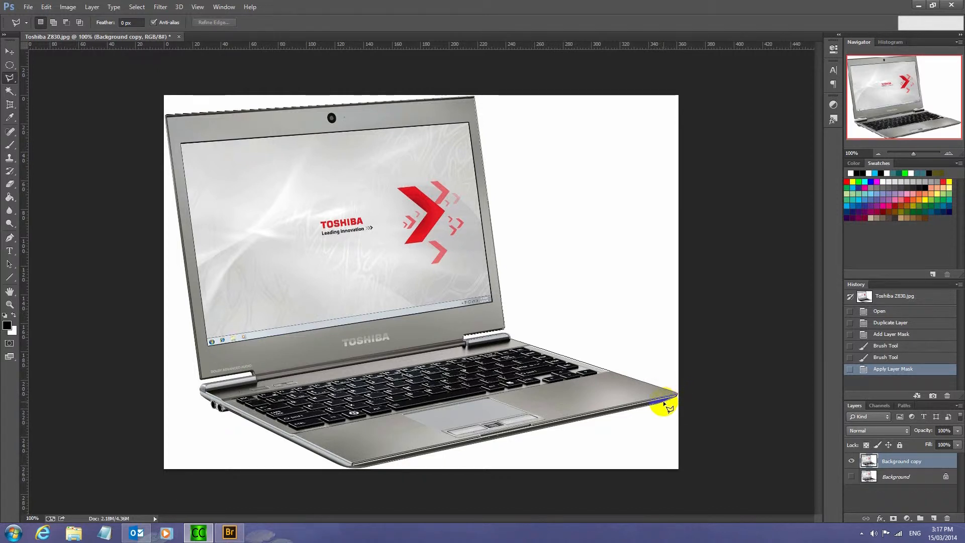
left_click(611, 414)
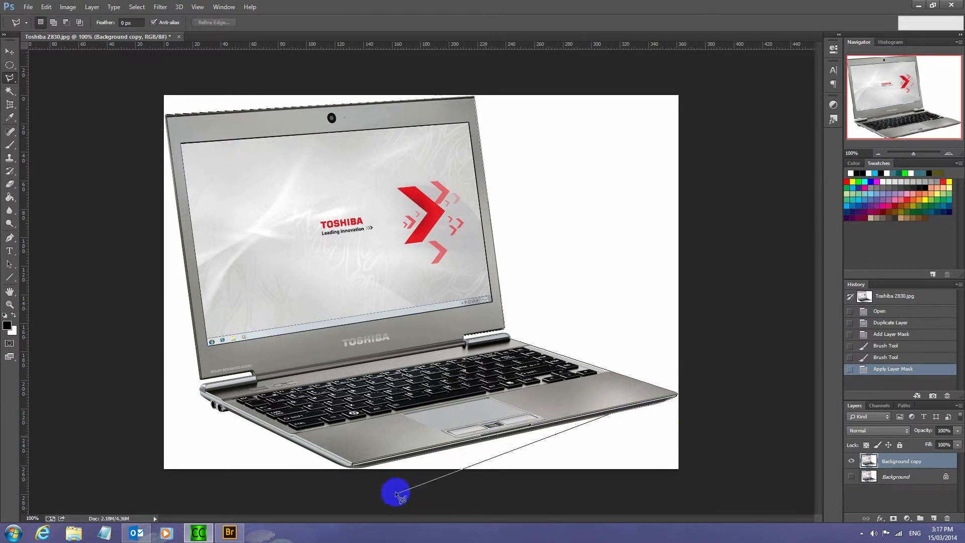
left_click(376, 468)
left_click(354, 469)
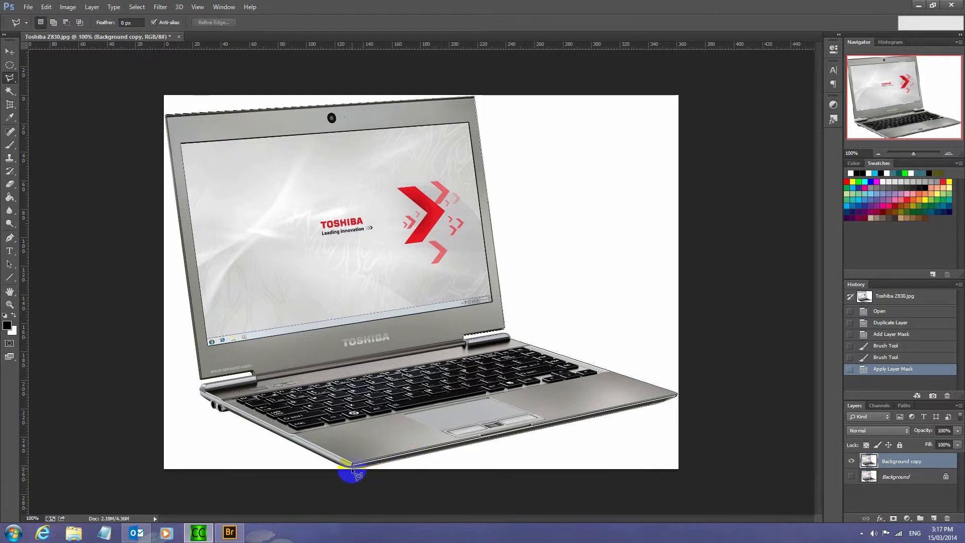
left_click(342, 467)
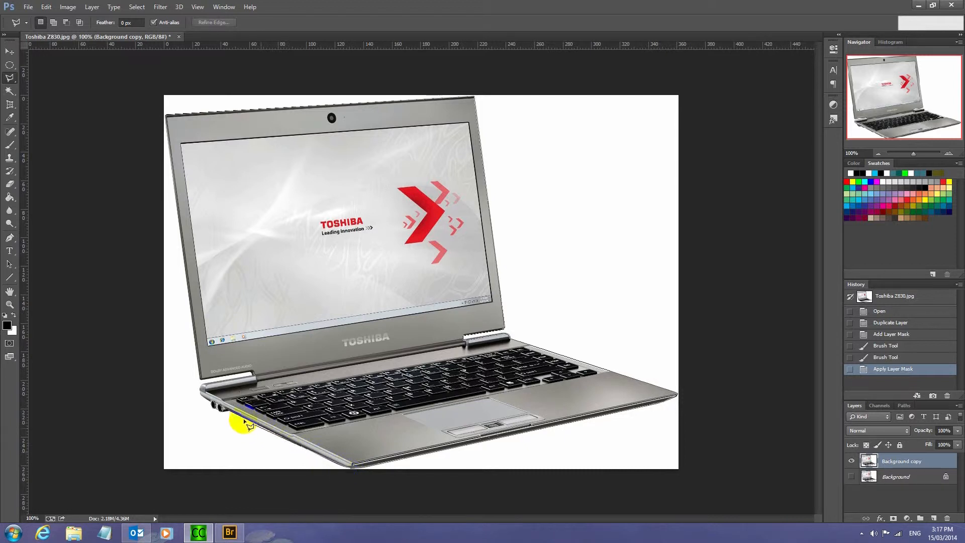
left_click(221, 407)
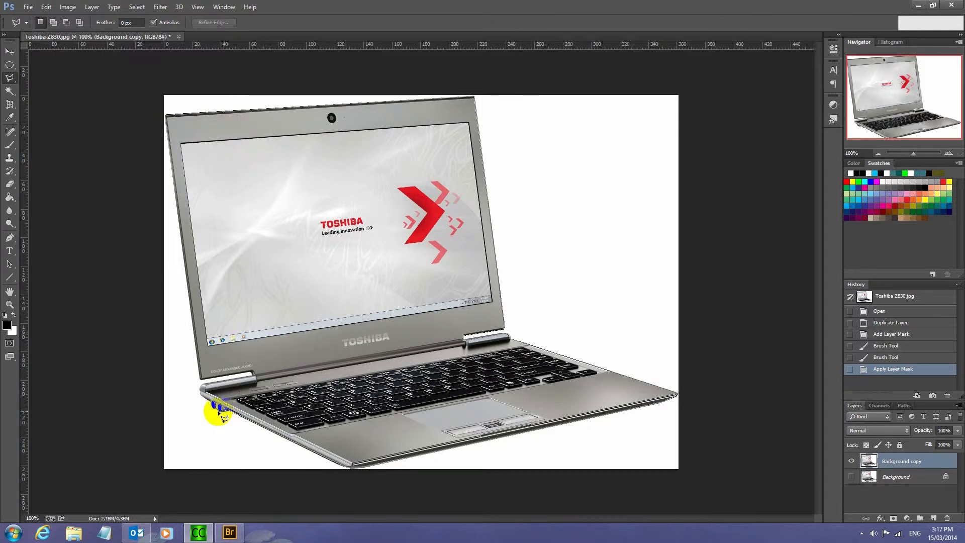
left_click(219, 410)
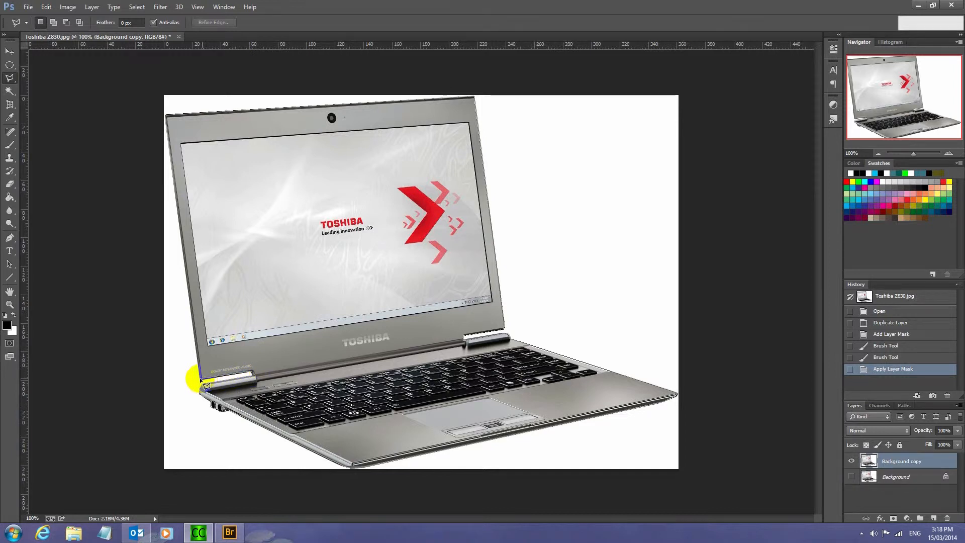
left_click(192, 331)
left_click(167, 115)
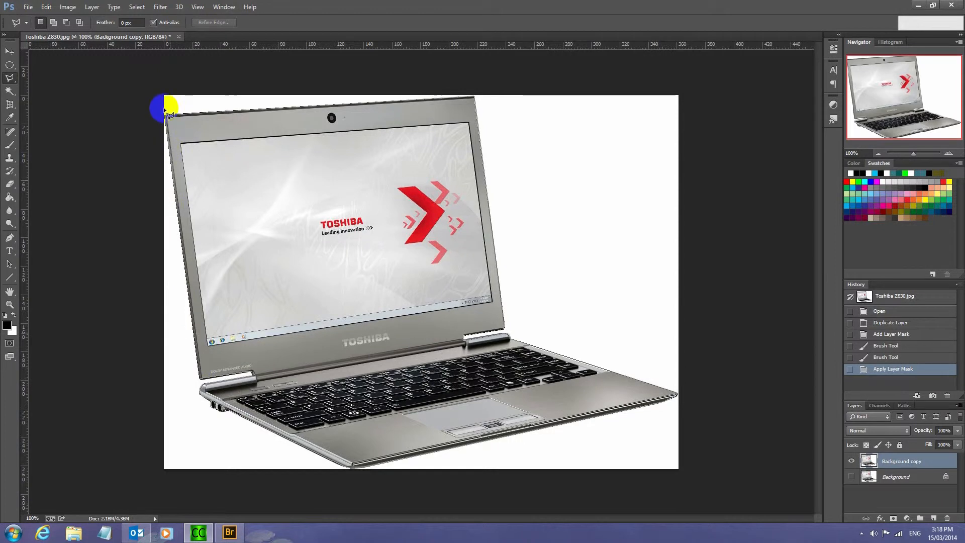
left_click(166, 116)
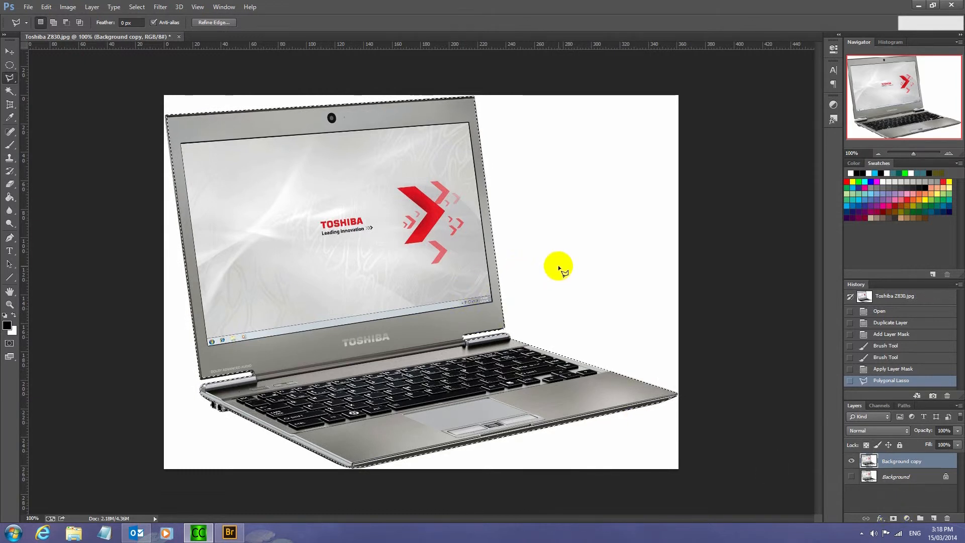
left_click(893, 518)
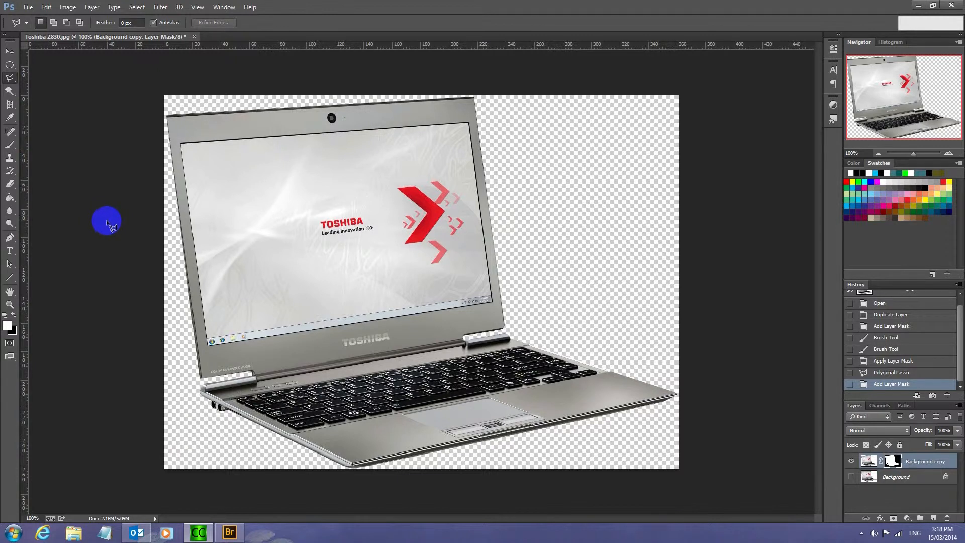
Create a new 1920 x 1080 pixel RGB document at 300 pixels/inch with a white background
left_click(27, 7)
left_click(35, 17)
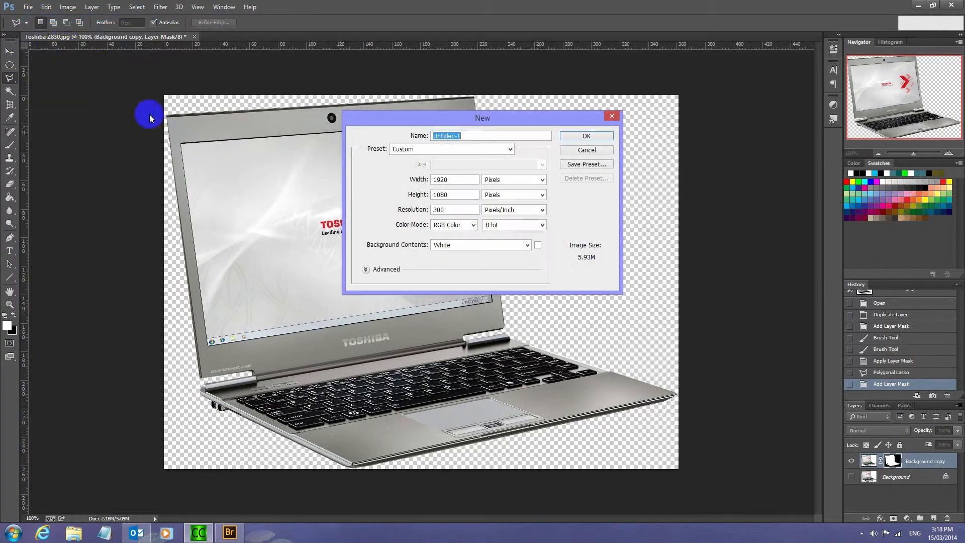
left_click(573, 138)
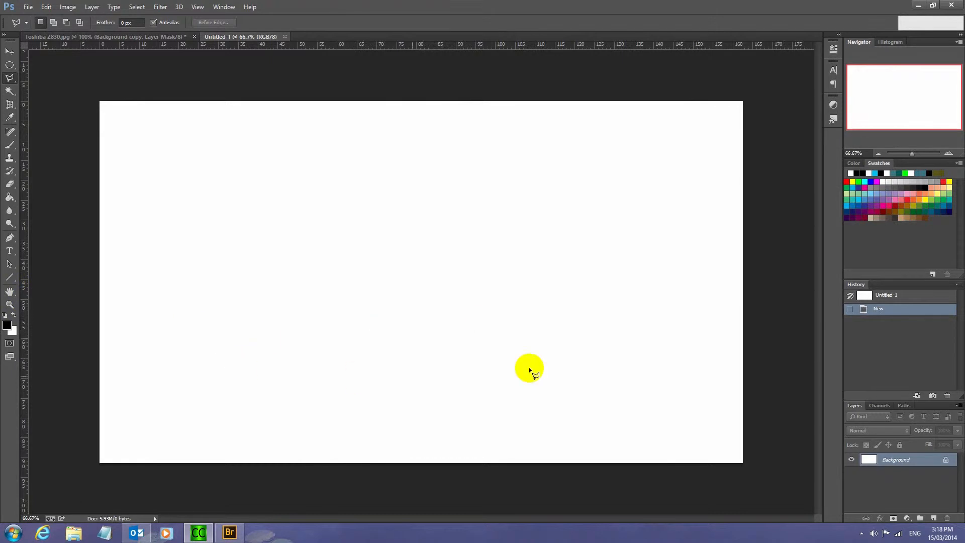
Choose a dark blue foreground colour and fill the new document's background with it using the Paint Bucket
left_click(7, 326)
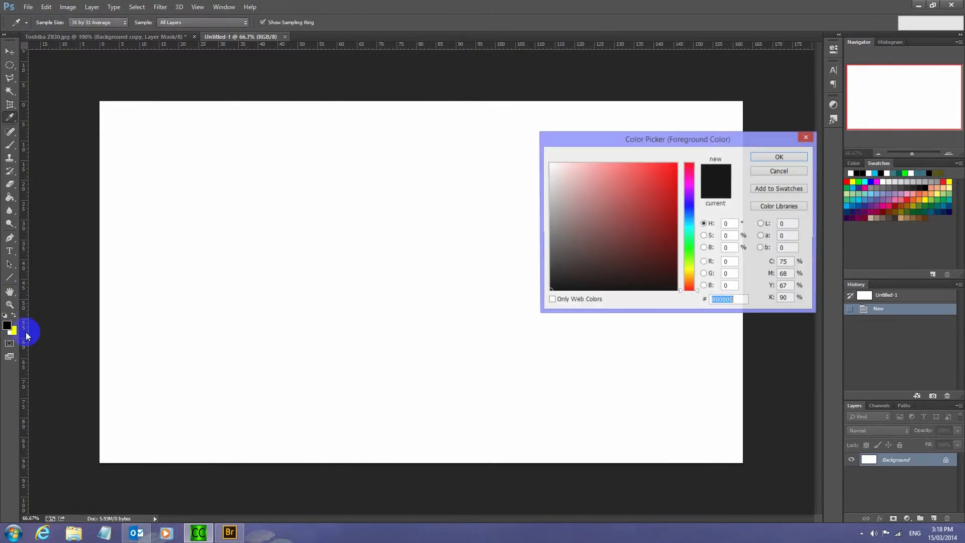
left_click(688, 202)
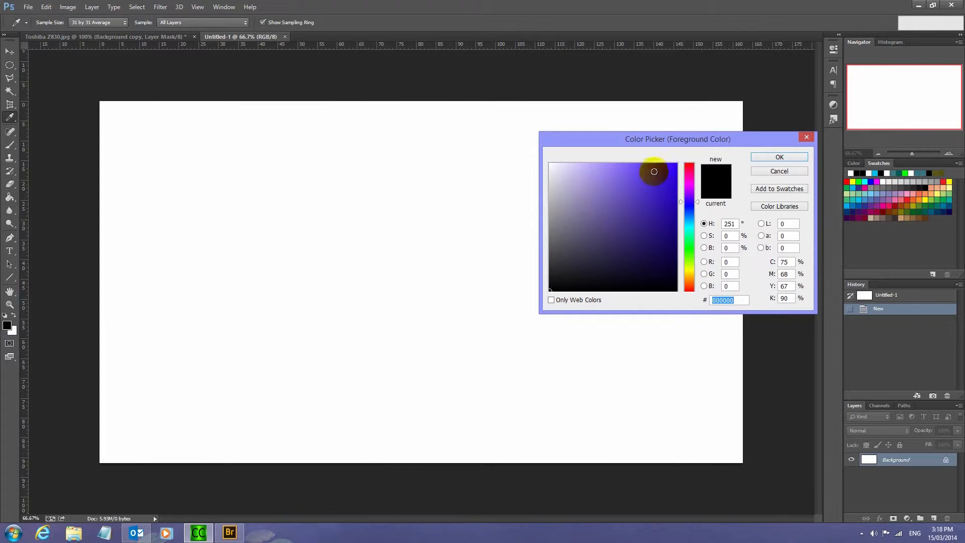
left_click(671, 223)
left_click(764, 157)
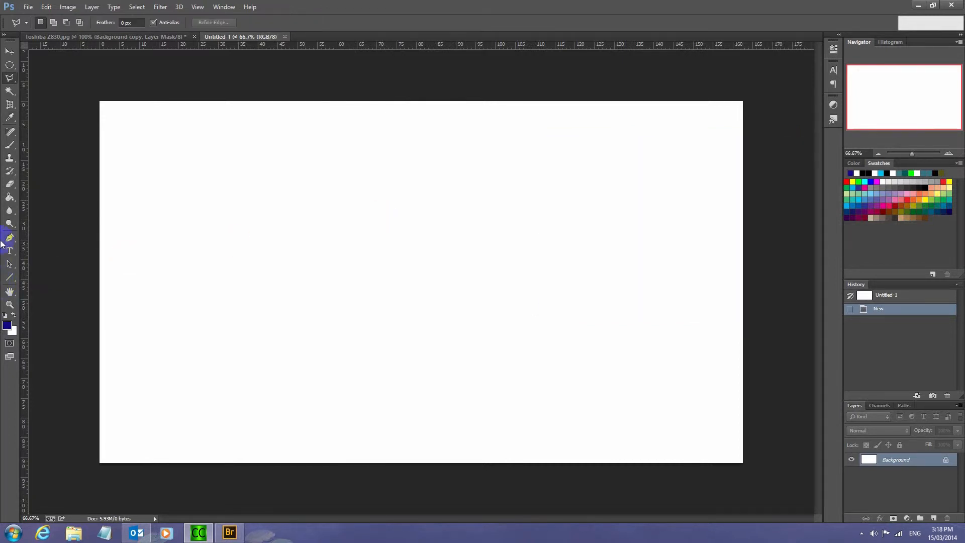
left_click(11, 198)
left_click(192, 254)
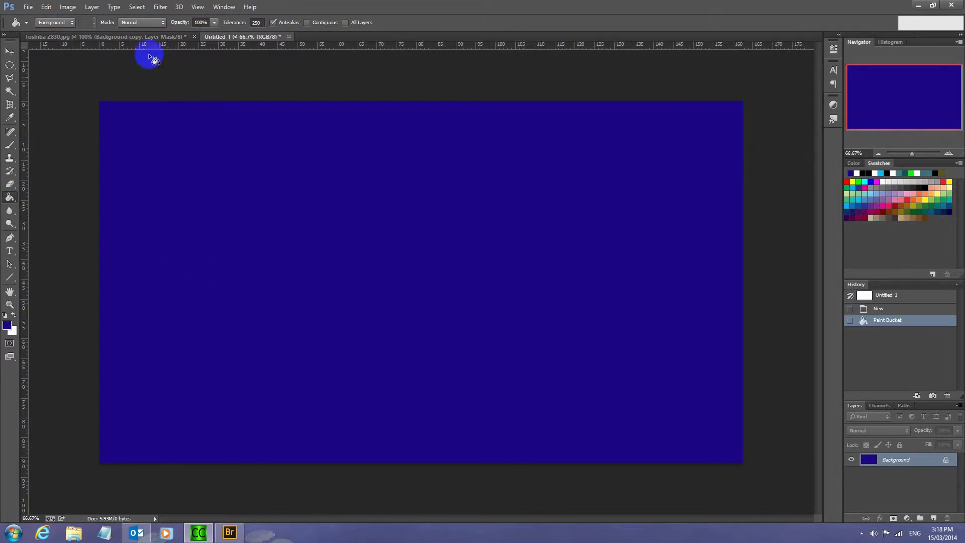
Arrange the laptop image and the blue document side by side in a 2-up Vertical layout
left_click(111, 39)
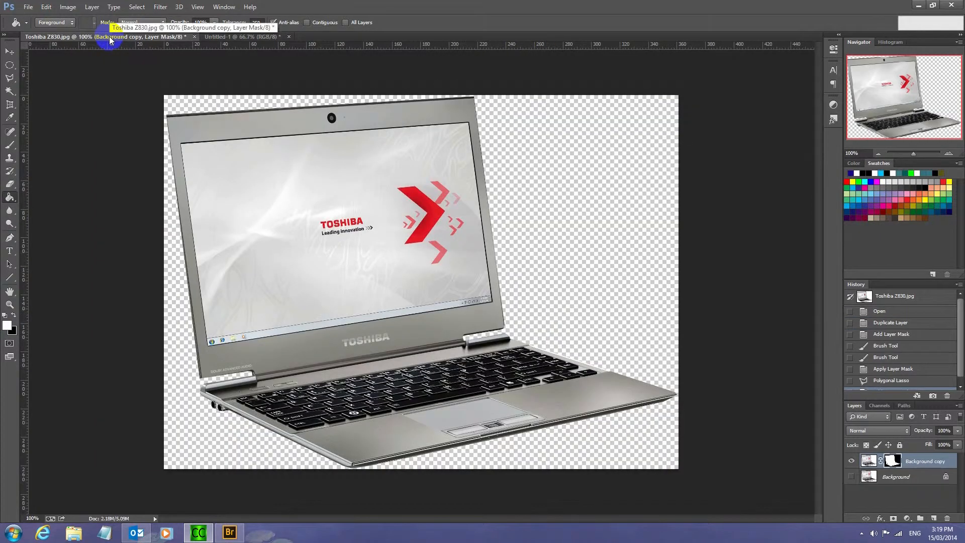
left_click(213, 37)
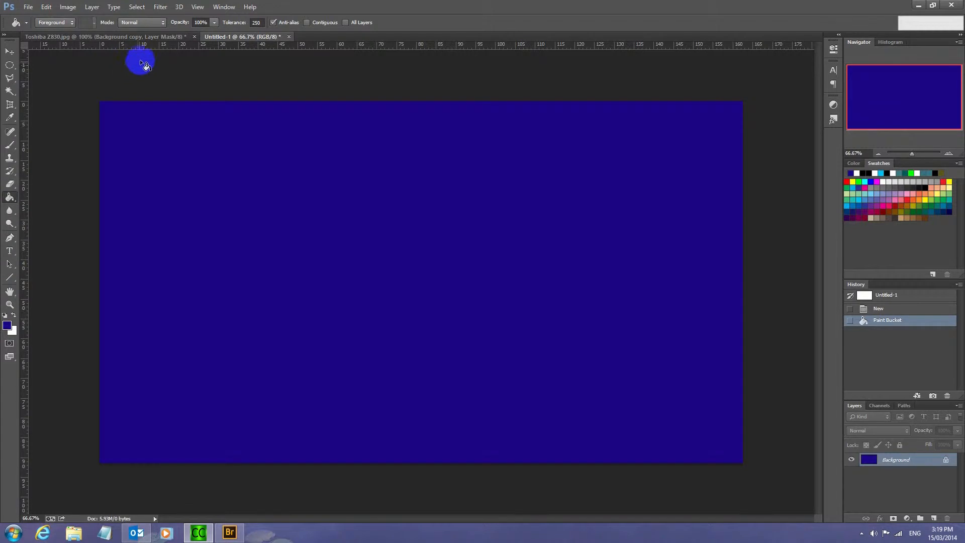
left_click(226, 8)
mouse_move(231, 18)
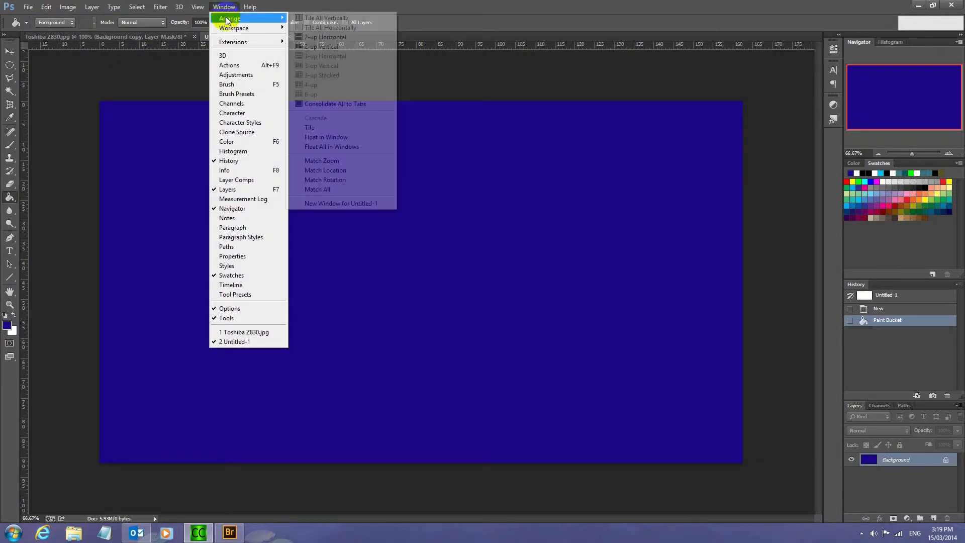
left_click(315, 45)
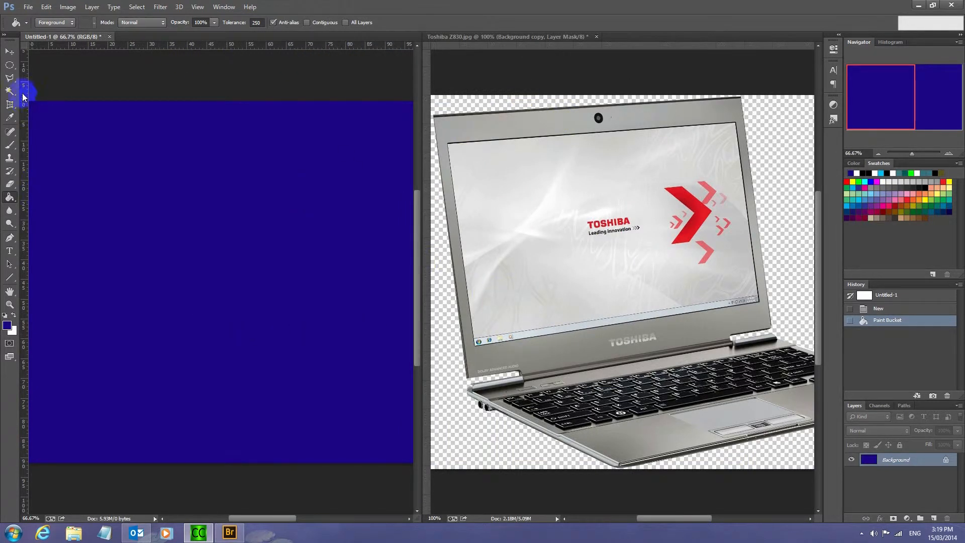
Copy the masked laptop layer into the blue document with the Move tool and consolidate all documents back to tabs
left_click(10, 51)
left_click(569, 278)
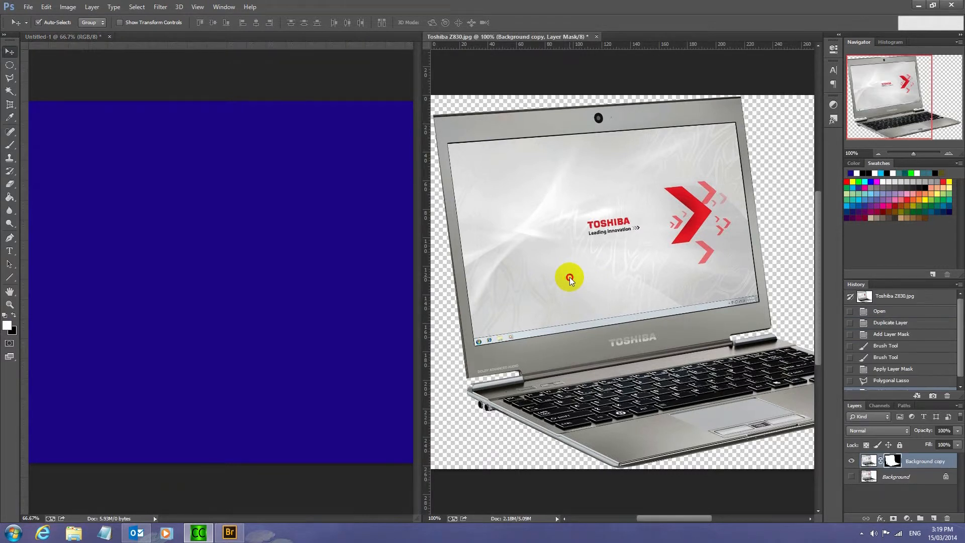
left_click_drag(570, 278, 240, 271)
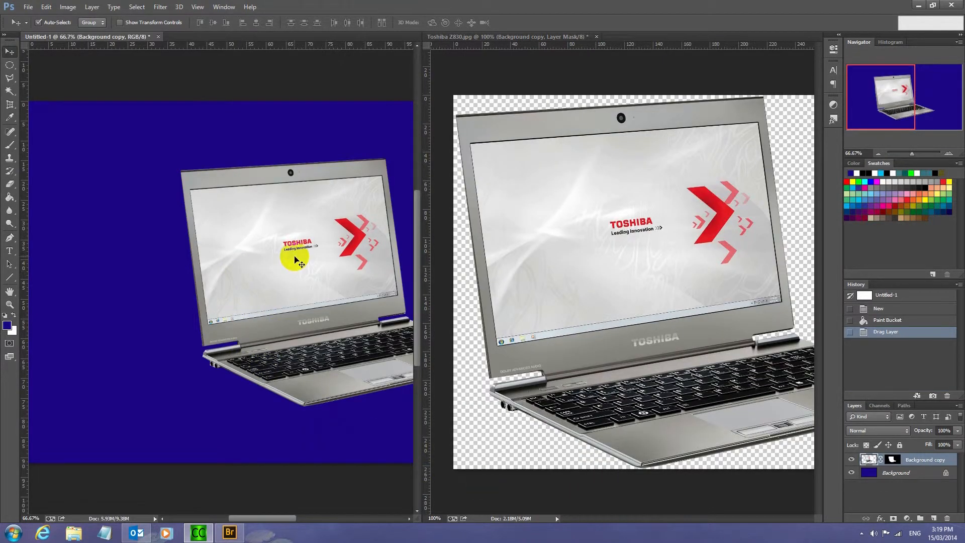
left_click(231, 10)
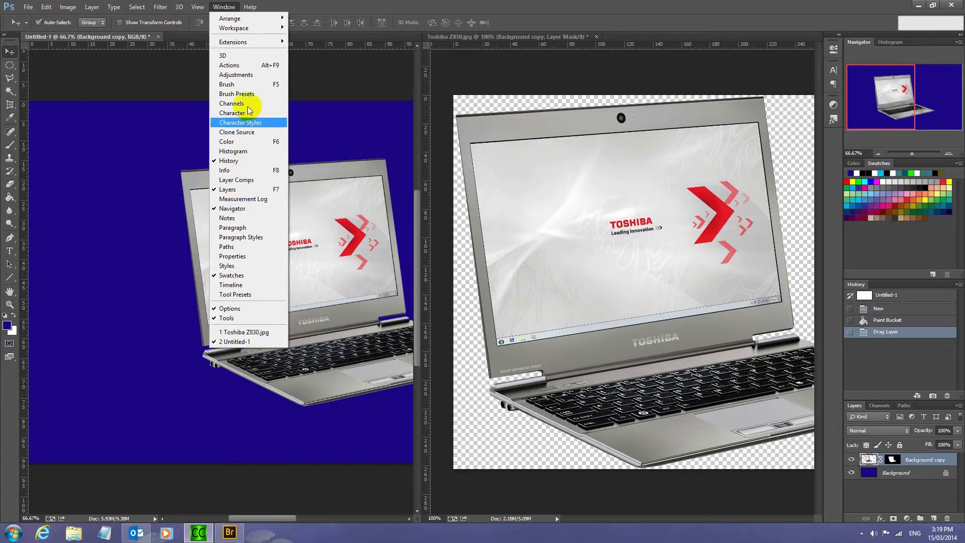
mouse_move(231, 19)
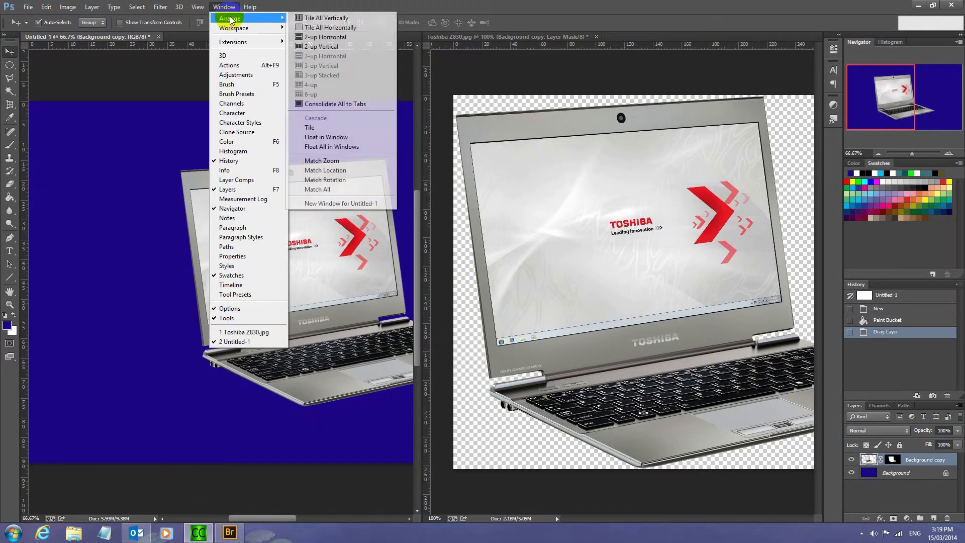
left_click(327, 104)
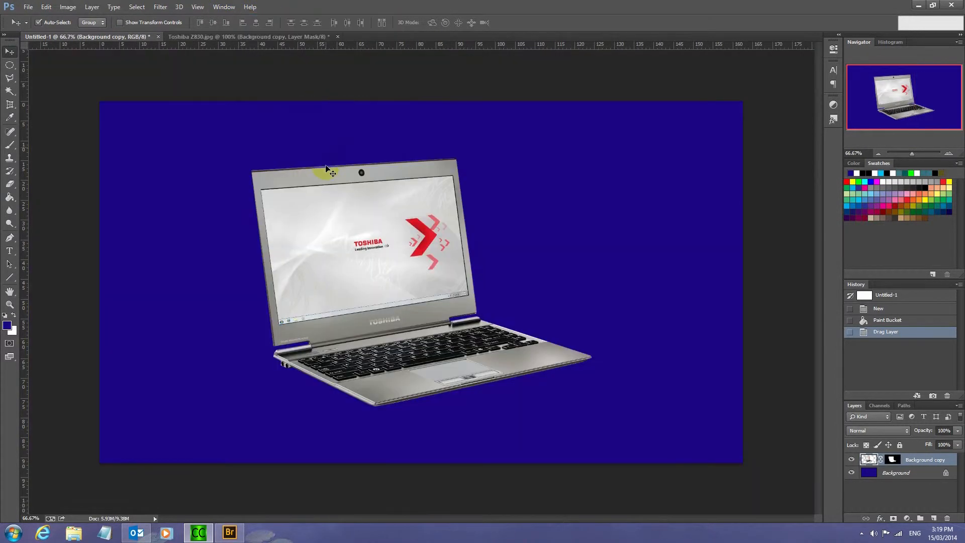
Free-transform the laptop to about 112% of its size and position it in the left half of the blue background
left_click(375, 303)
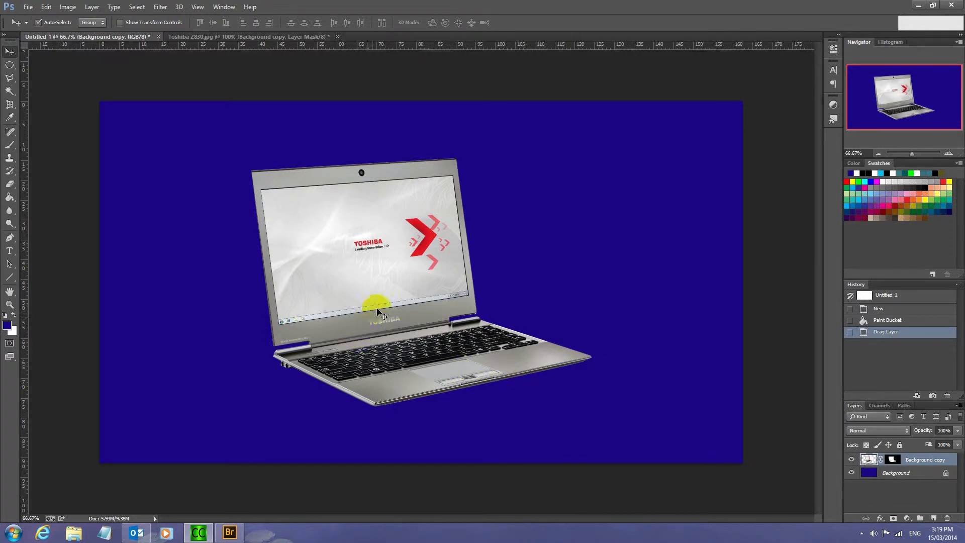
key("ctrl+t")
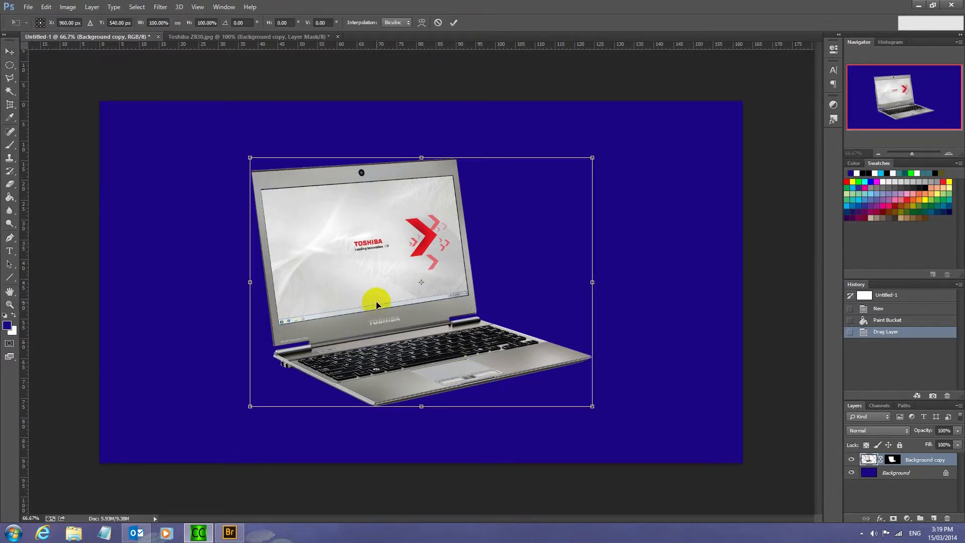
left_click_drag(592, 159, 633, 128)
left_click(442, 263)
left_click_drag(442, 263, 317, 307)
key("Down")
key("Down")
key("Down")
key("Down")
key("Down")
key("Down")
key("Down")
key("Down")
key("Down")
key("Down")
key("Down")
key("Down")
key("Down")
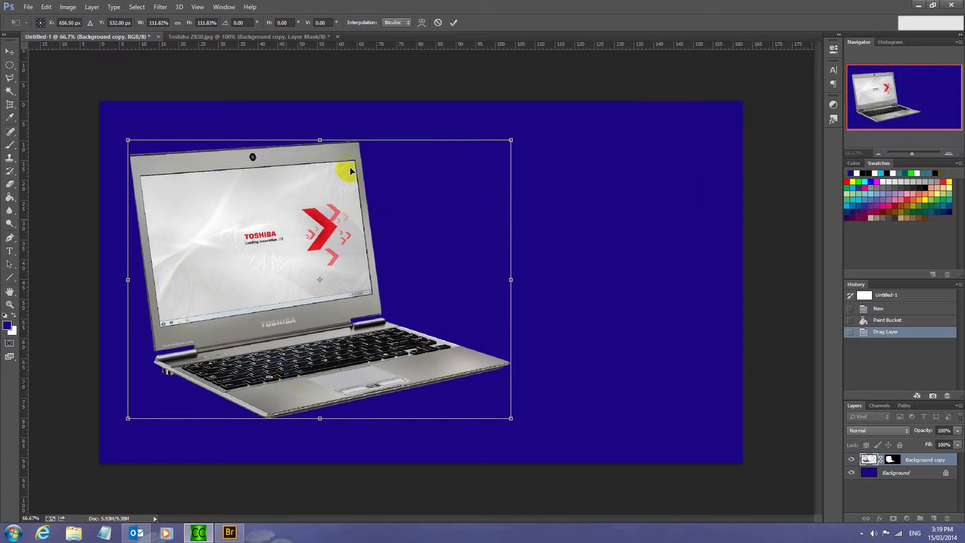
left_click(456, 24)
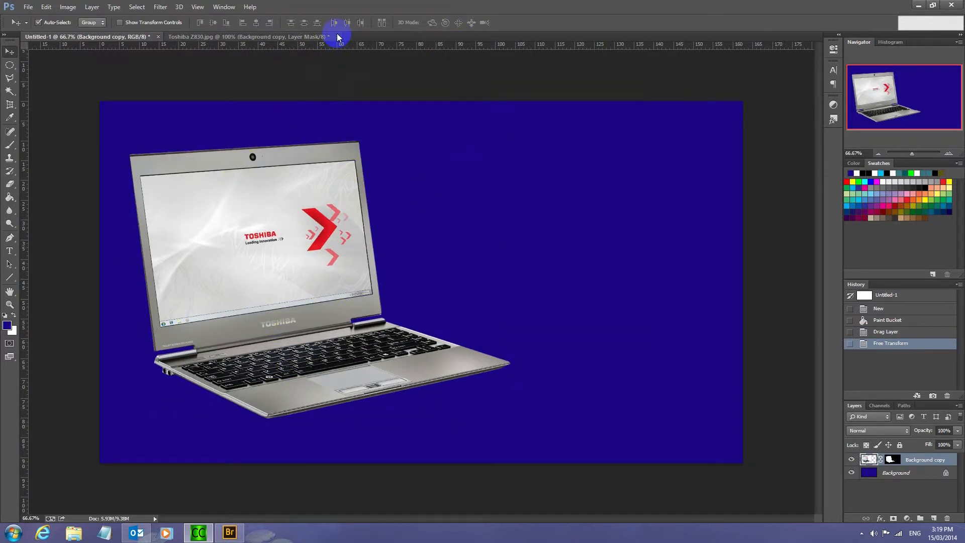
Create a new 297.01 x 209.97 mm RGB document at 300 pixels/inch with a white background
left_click(29, 7)
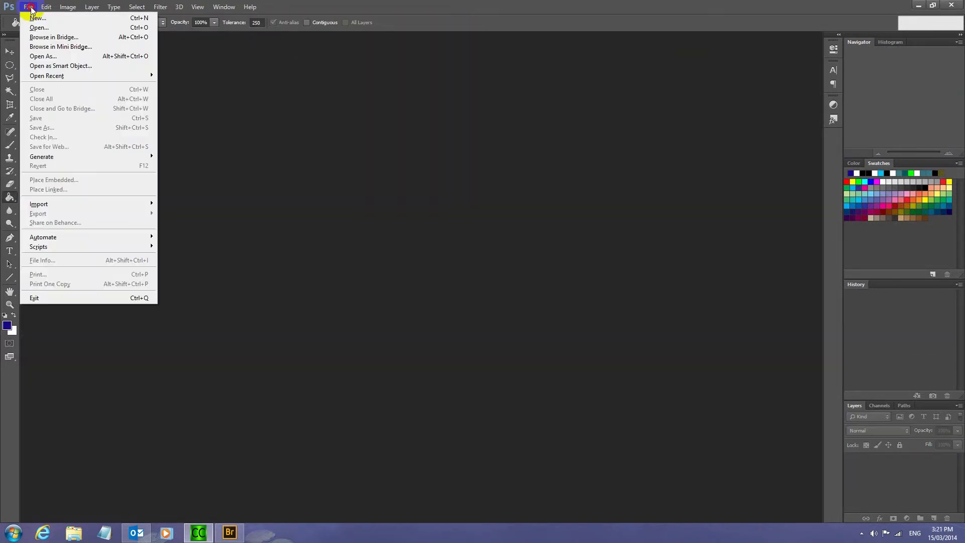
left_click(38, 19)
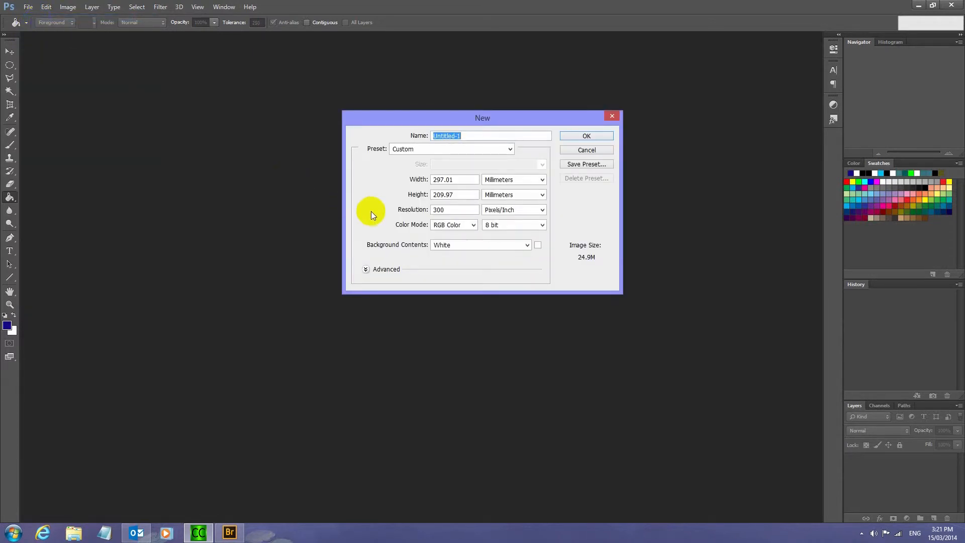
left_click(581, 137)
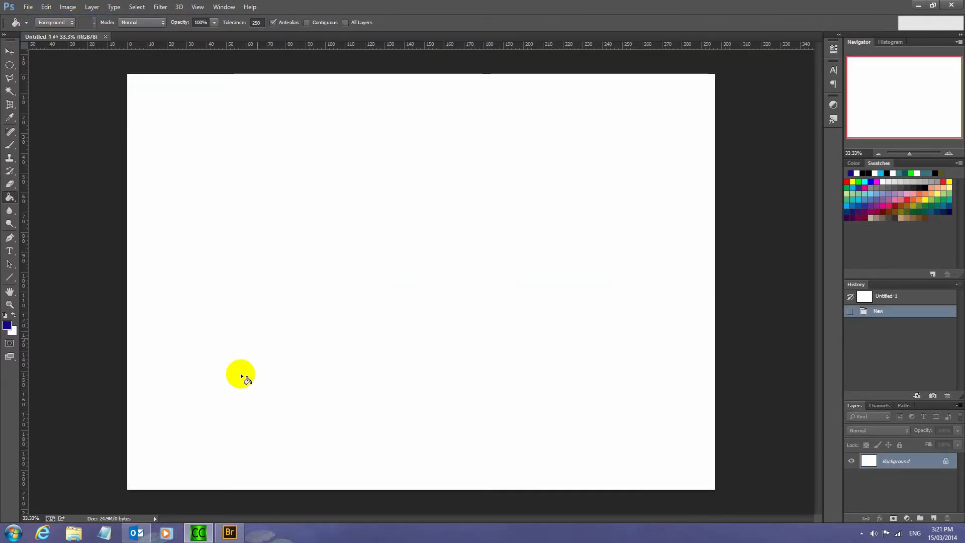
Switch to Adobe Bridge and place 2006_0213Feb060012.JPG into the new Photoshop document
left_click(229, 533)
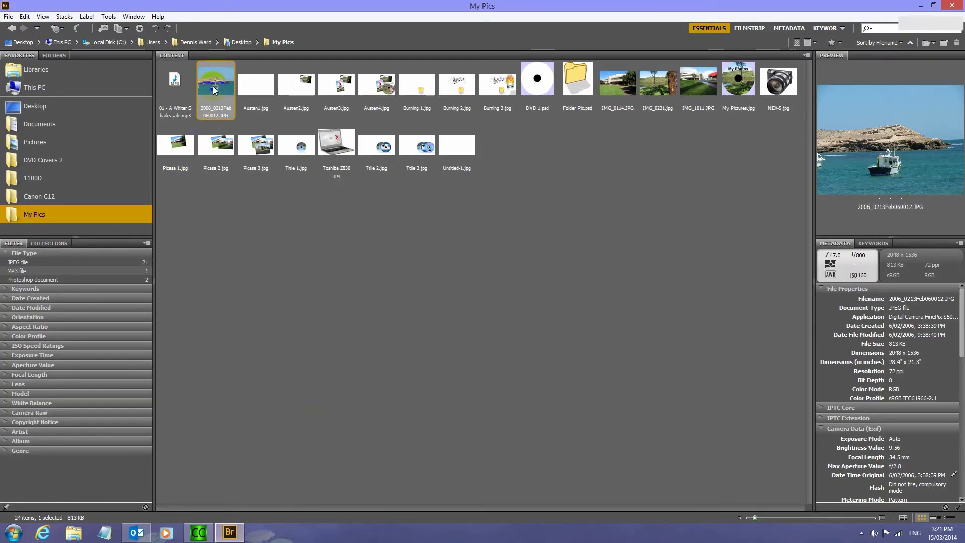
left_click(7, 16)
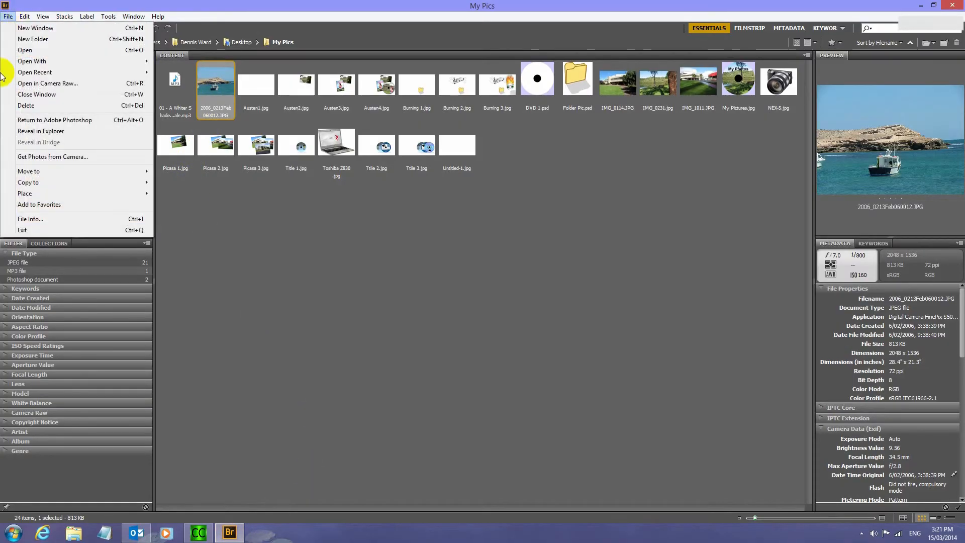
mouse_move(61, 195)
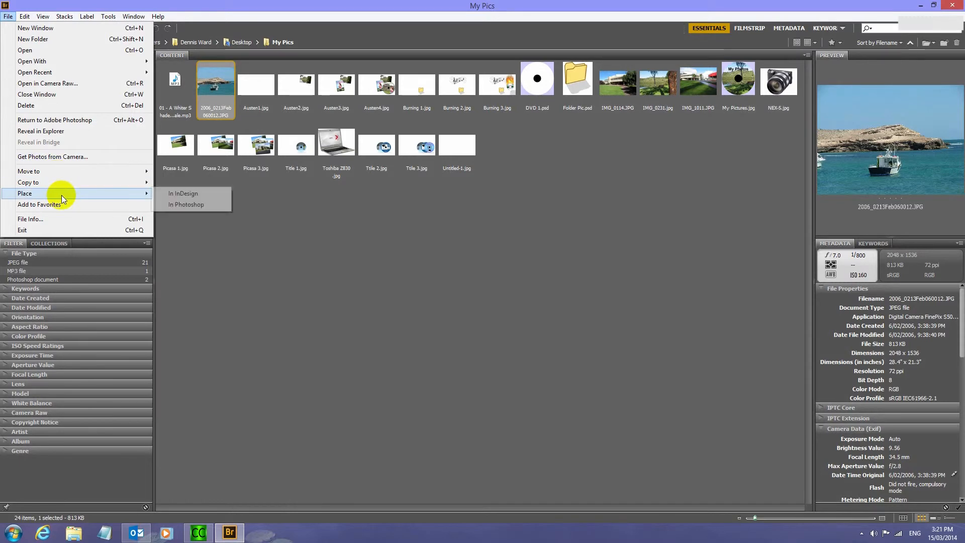
left_click(172, 205)
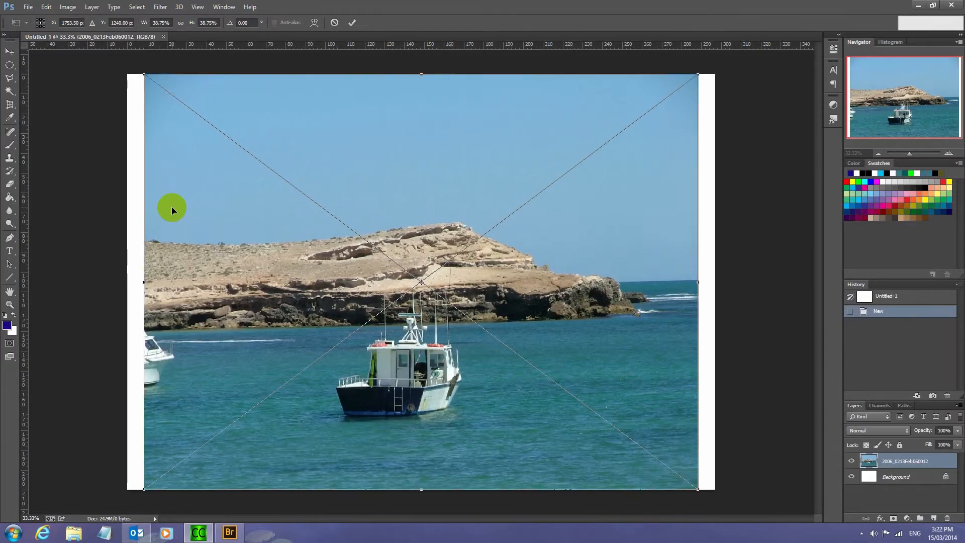
Scale the placed boat photo to about 42%, move it up to span the page width above a blank strip, and rasterize its layer
left_click_drag(215, 249, 189, 188)
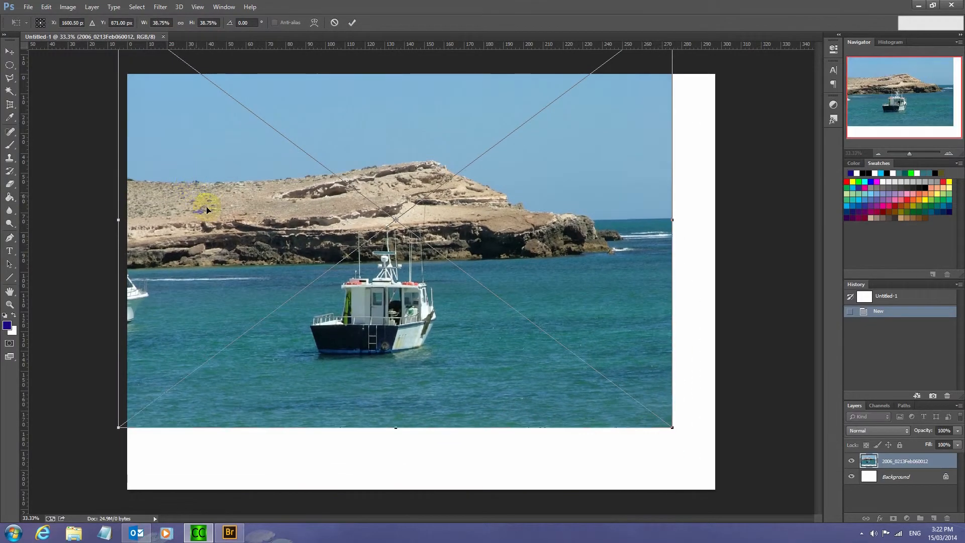
left_click_drag(671, 431, 729, 451)
left_click_drag(614, 420, 614, 336)
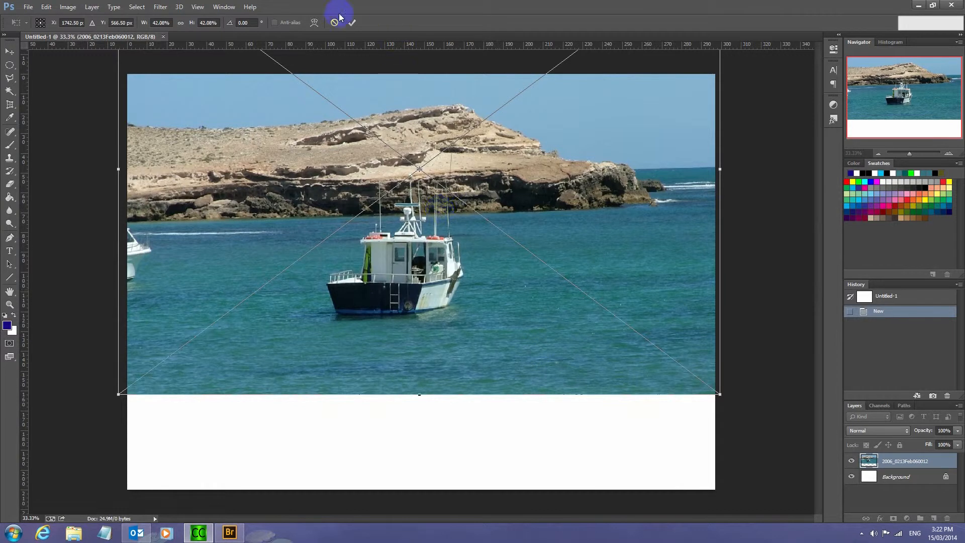
left_click(352, 22)
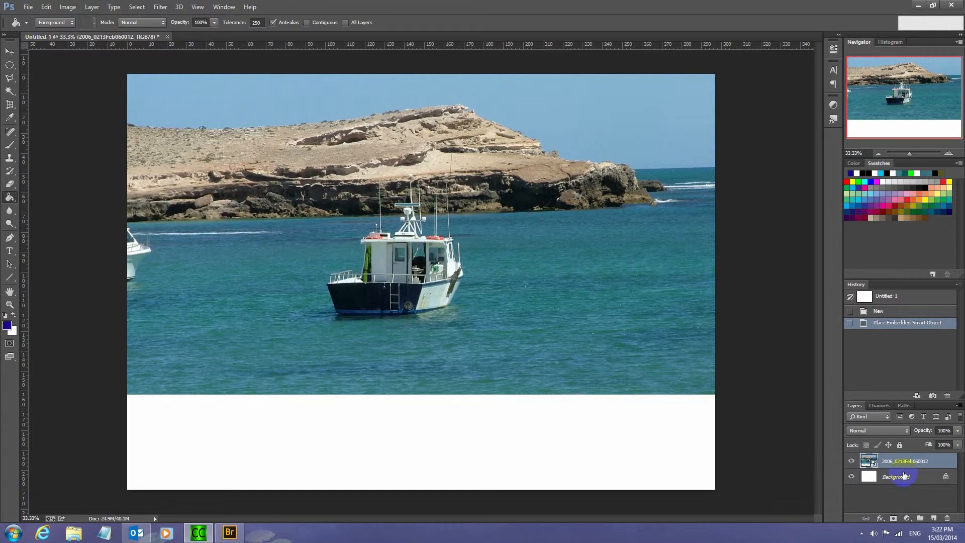
right_click(945, 465)
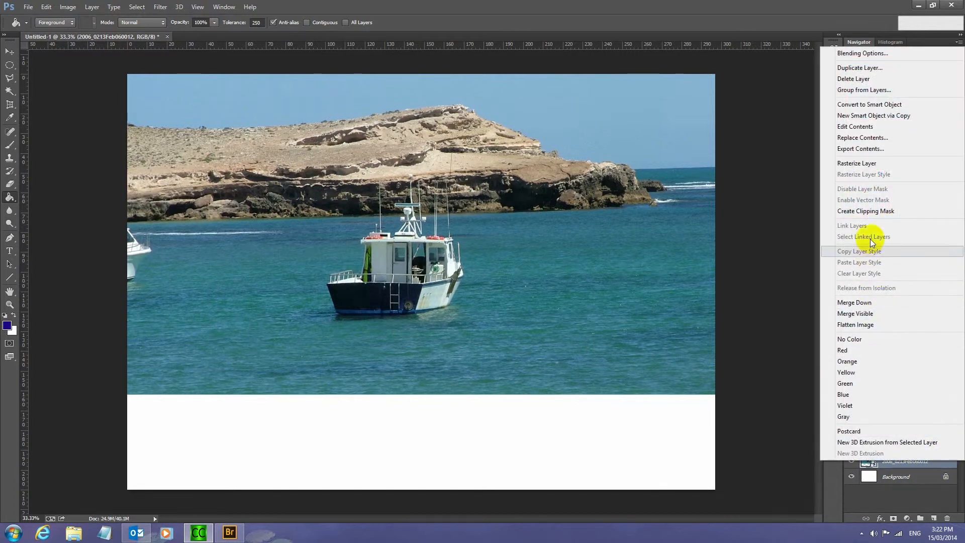
left_click(873, 163)
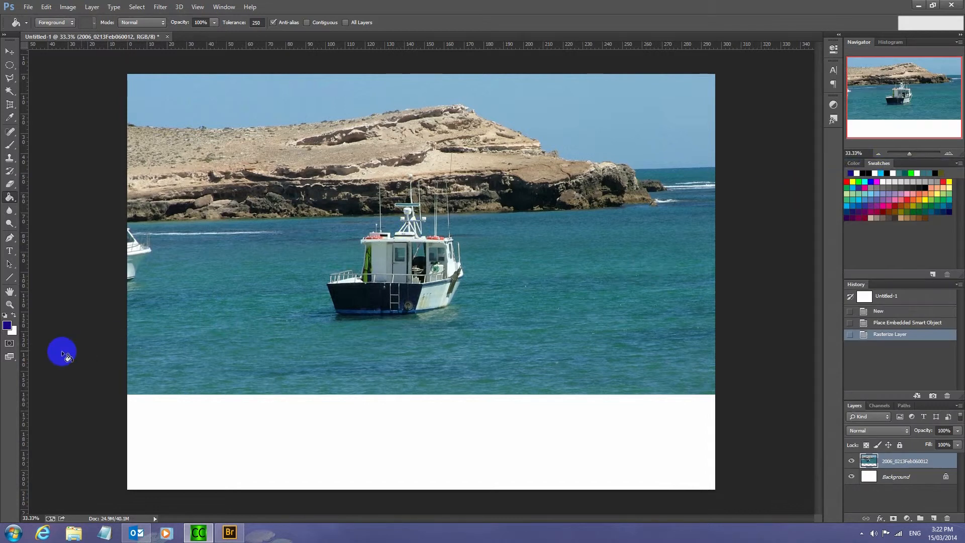
Sample the sea colour from the photo and fill a new layer between the Background and the photo with it
left_click(9, 119)
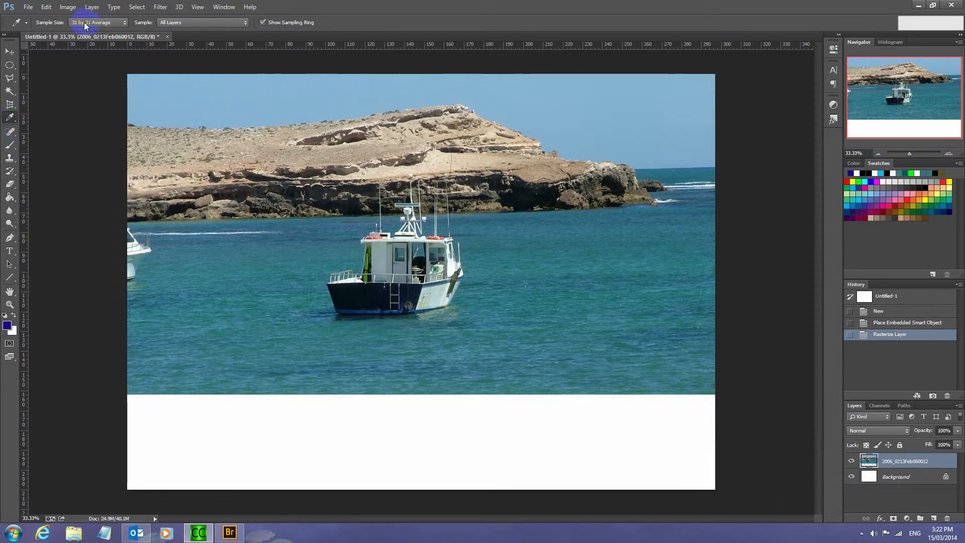
left_click(256, 348)
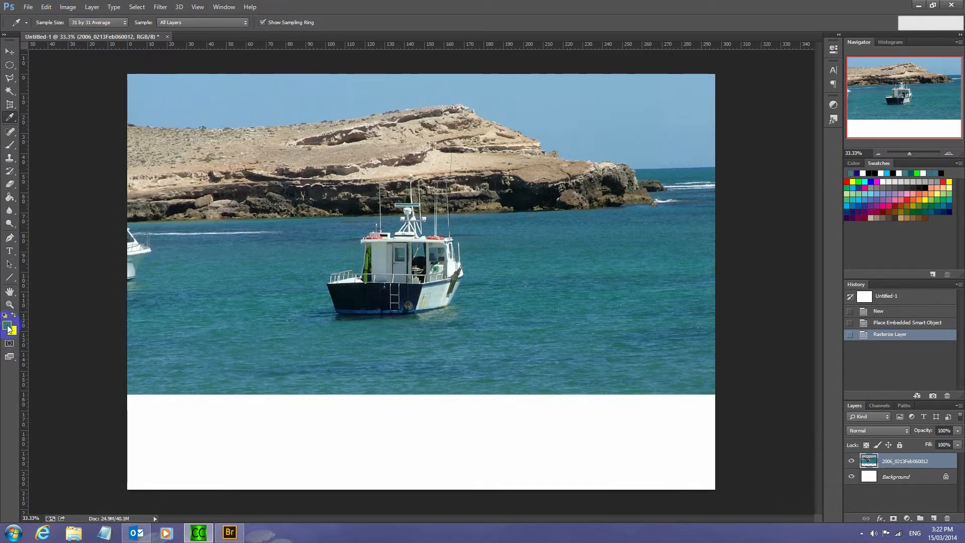
left_click(10, 199)
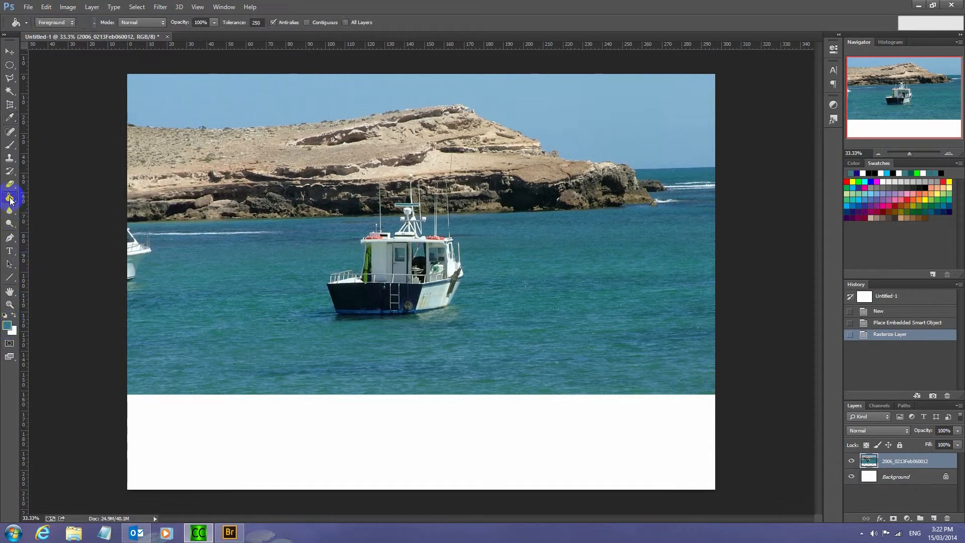
left_click(902, 482)
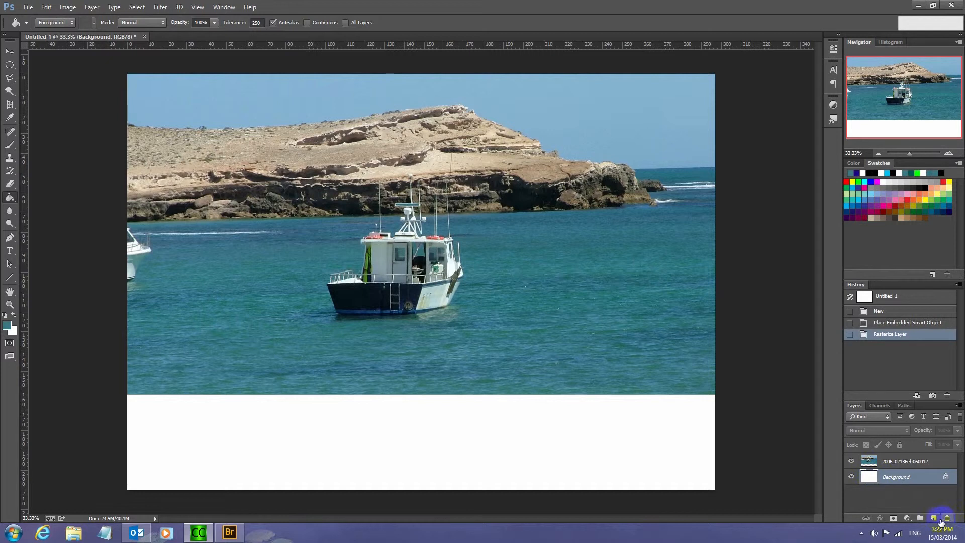
left_click(934, 518)
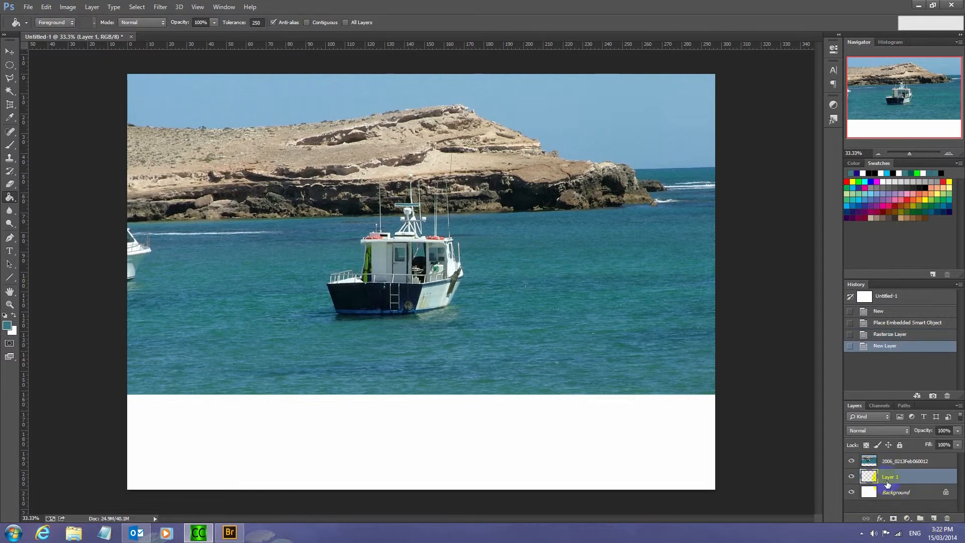
left_click(498, 423)
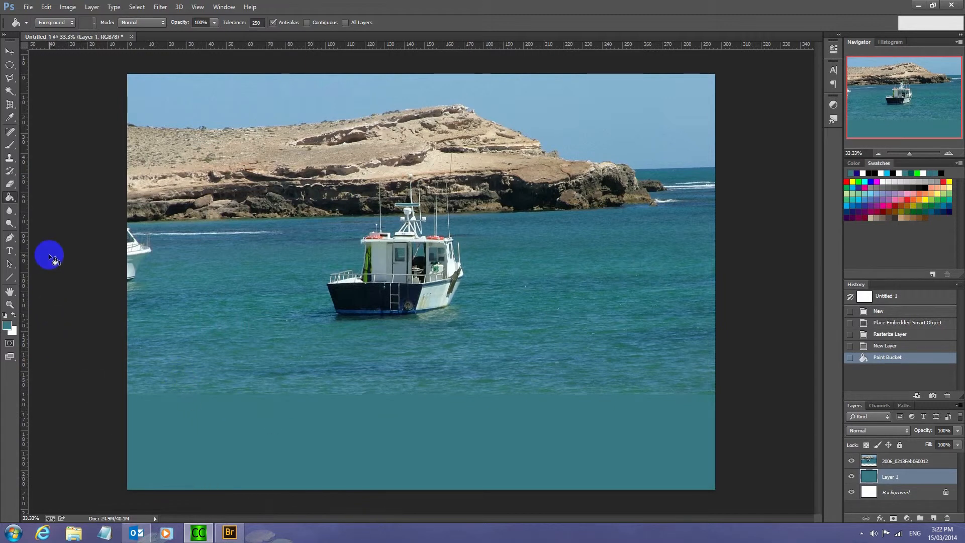
Add a layer mask to the 2006_0213Feb060012 boat photo layer
left_click(10, 53)
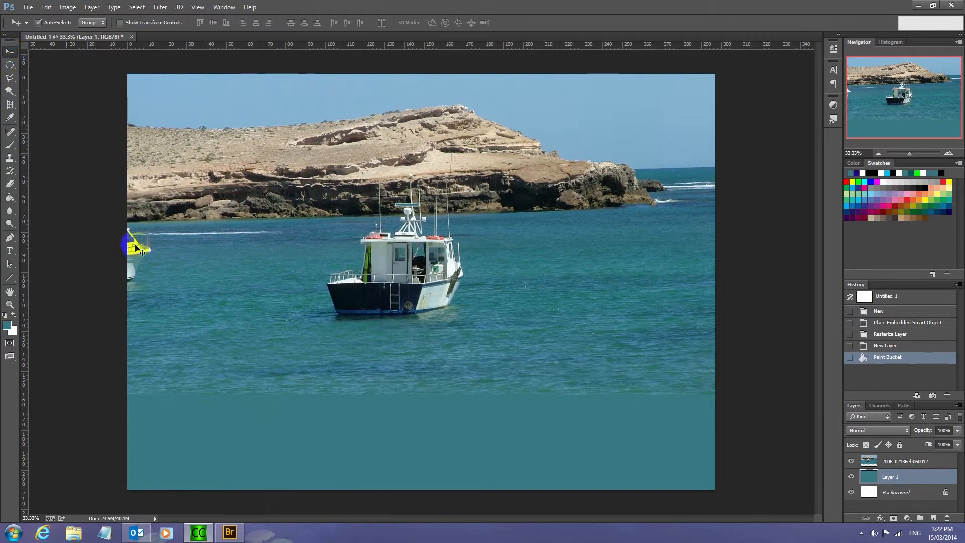
left_click(899, 463)
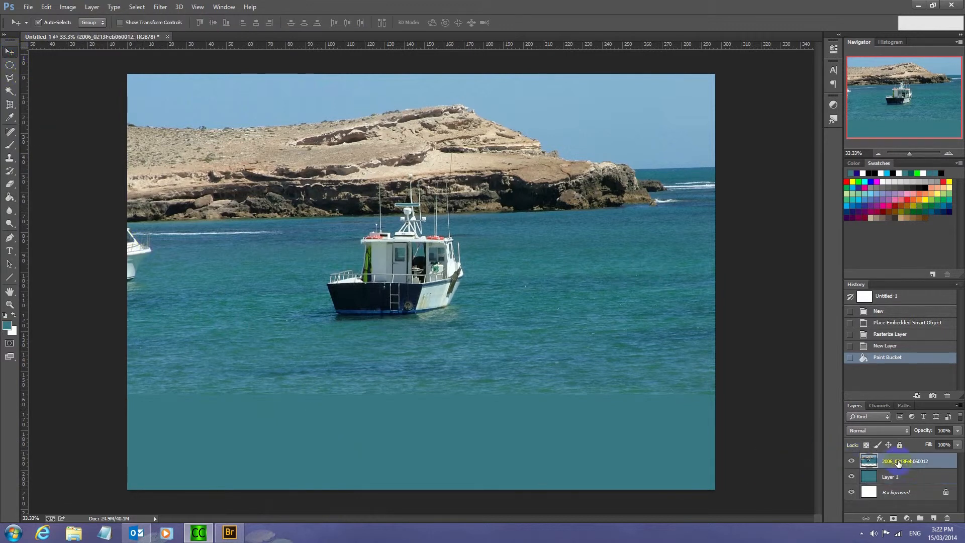
left_click(893, 518)
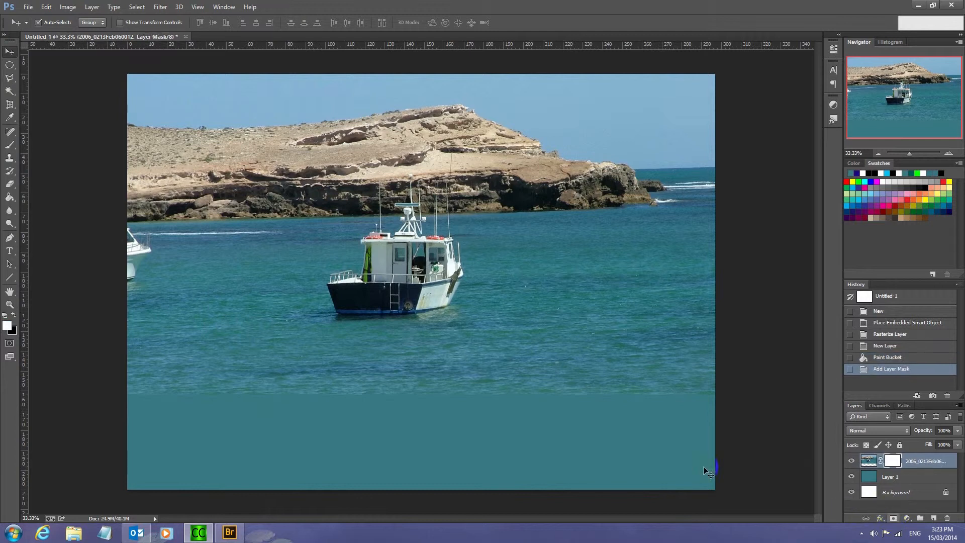
Set up the Gradient tool with a black-to-white gradient that has an extra black colour stop at 45%
left_click(9, 198)
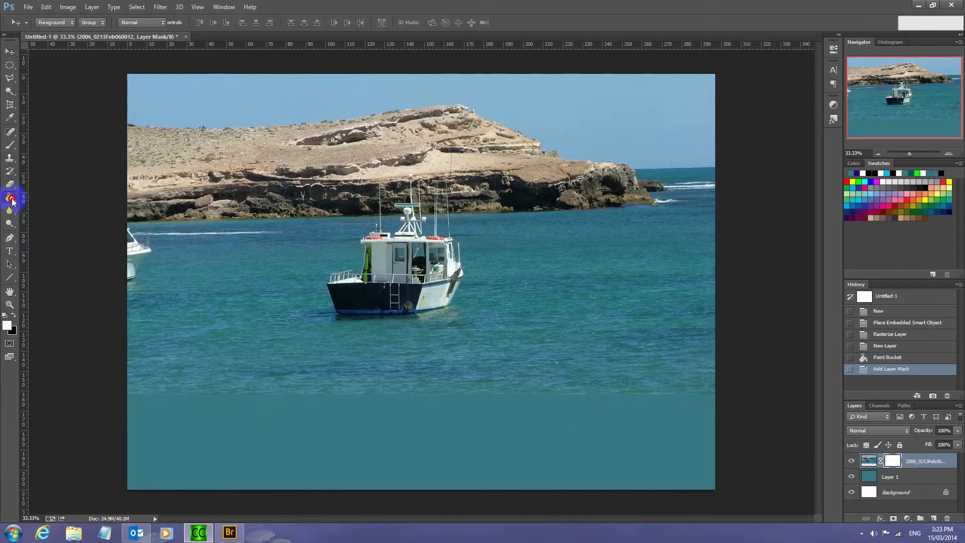
left_click(53, 196)
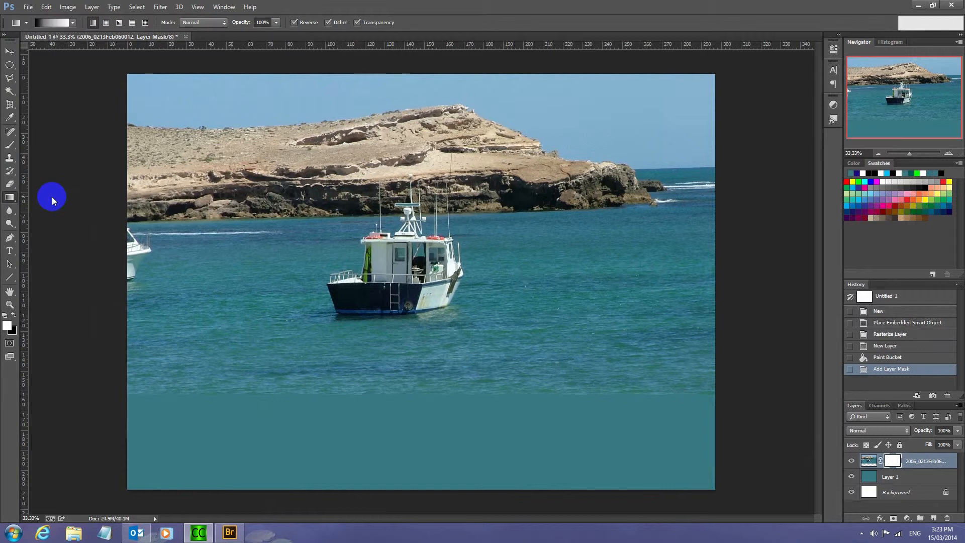
left_click(51, 22)
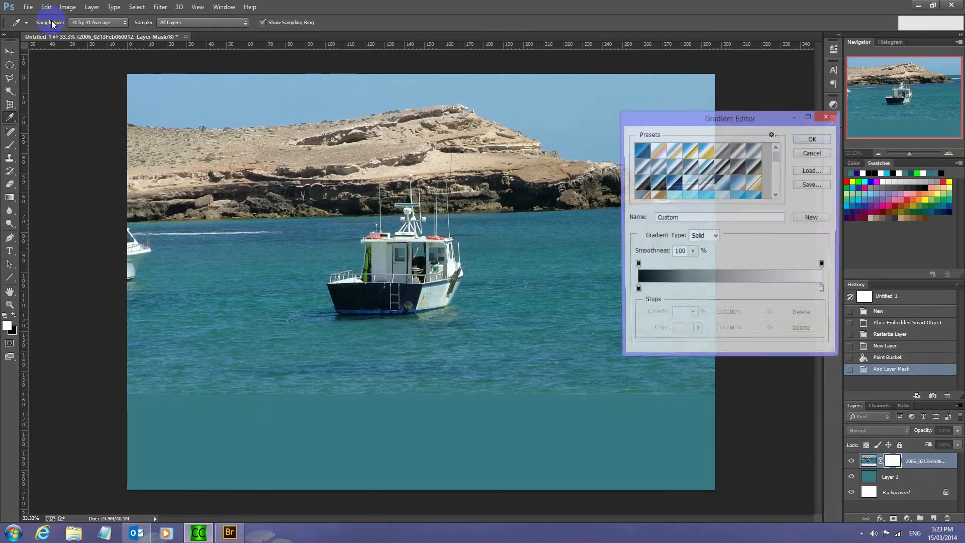
left_click(638, 291)
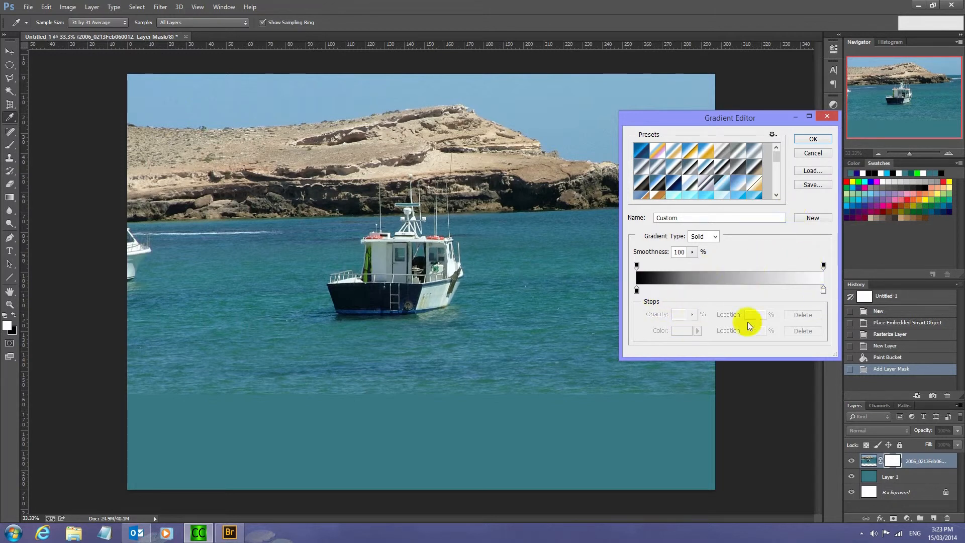
left_click(813, 139)
left_click(52, 25)
left_click(721, 290)
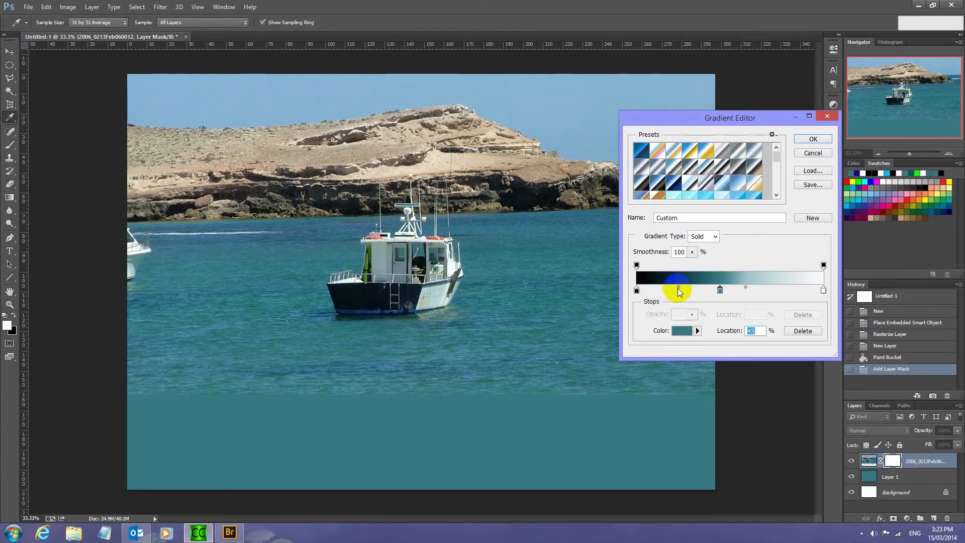
left_click(645, 273)
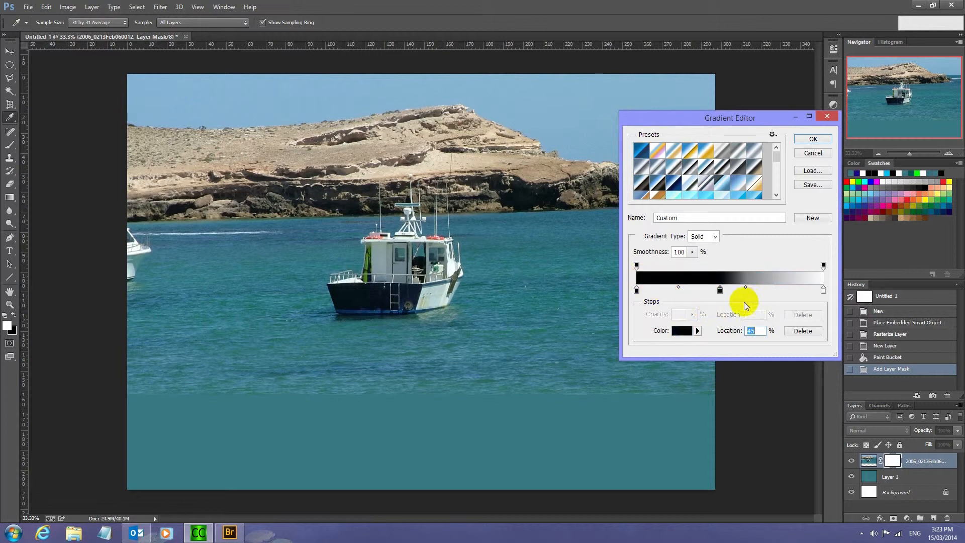
left_click(813, 139)
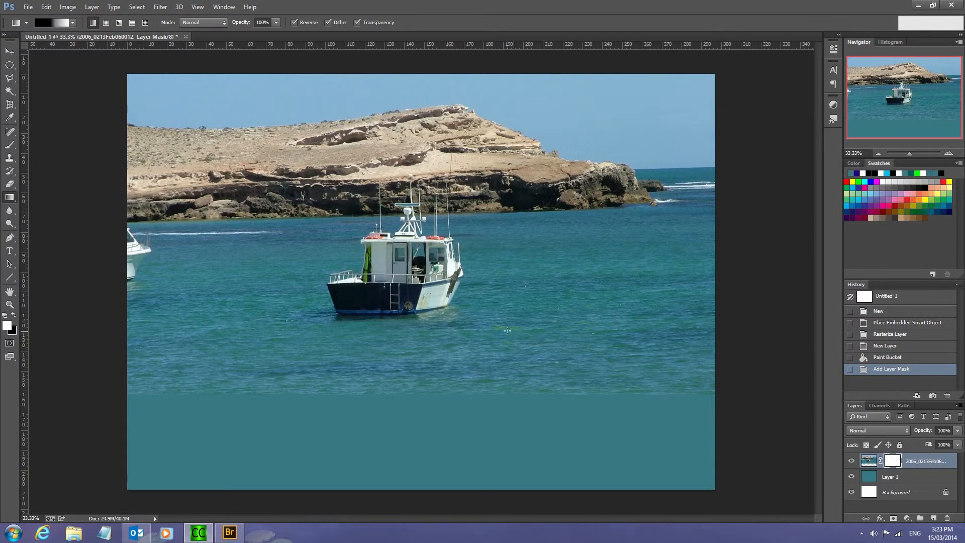
Draw a vertical gradient on the photo's mask from just below the boat to the photo's lower edge, then check the fade without Layer 1
left_click_drag(467, 315, 468, 395)
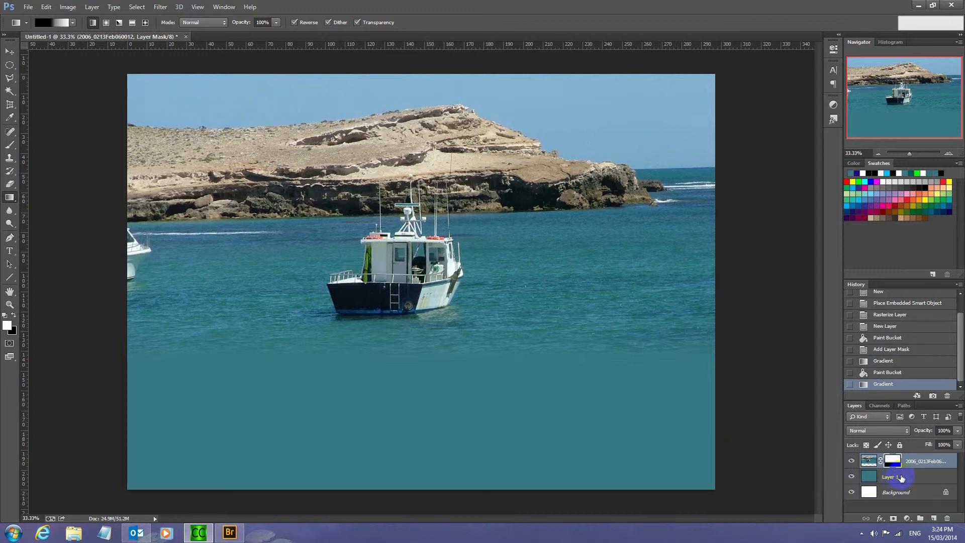
left_click(851, 476)
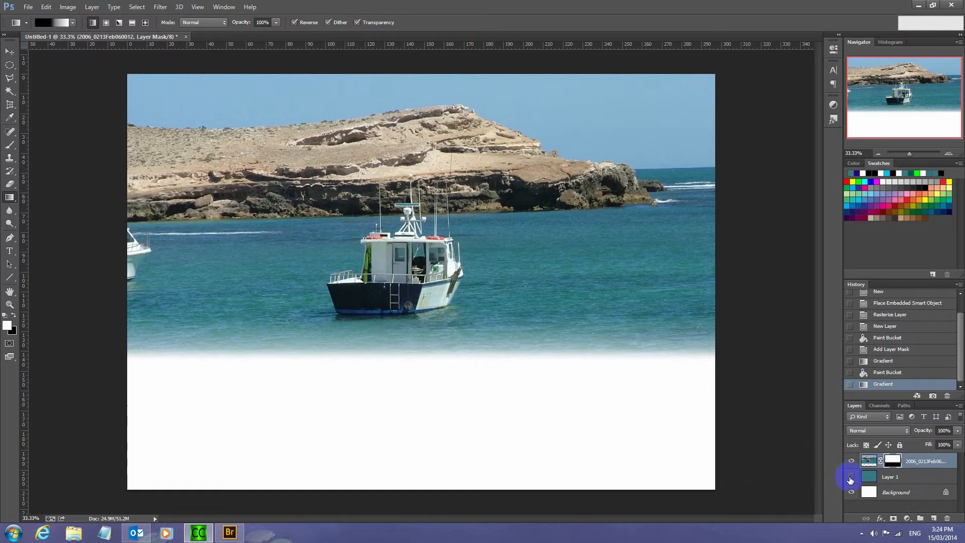
left_click(850, 477)
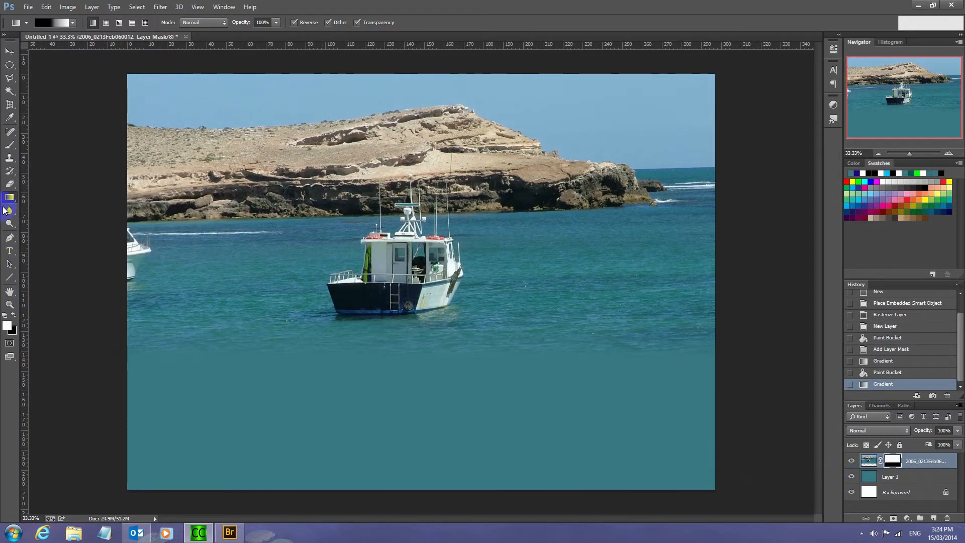
Add the title "Carpenter's Rocks" in 30 pt near-white (#f7fbfc) text over the plain sea-coloured area
left_click(9, 251)
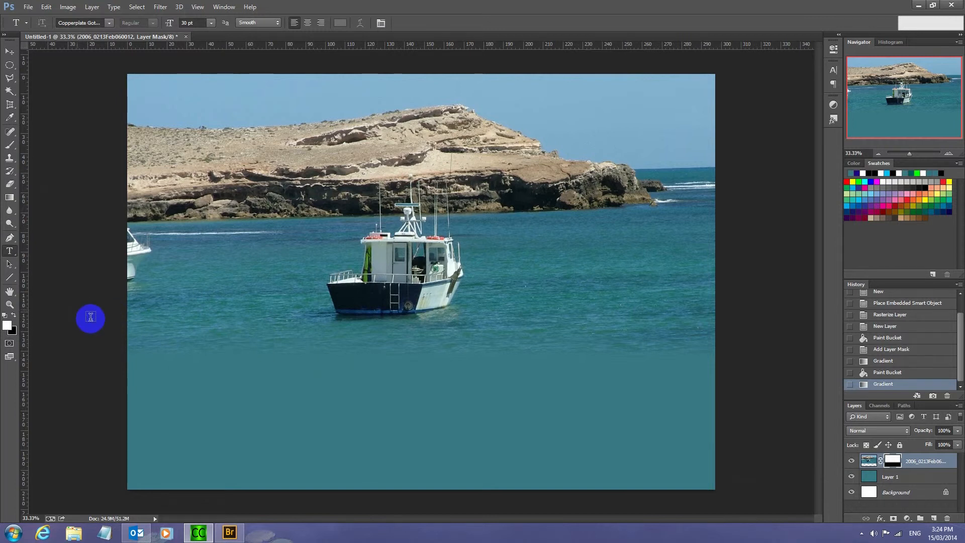
left_click(420, 429)
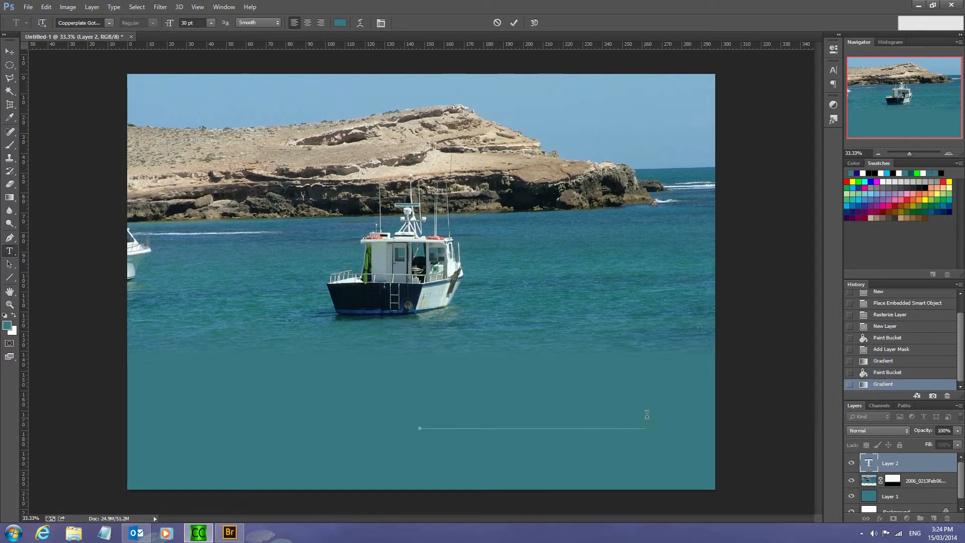
left_click_drag(640, 420, 645, 412)
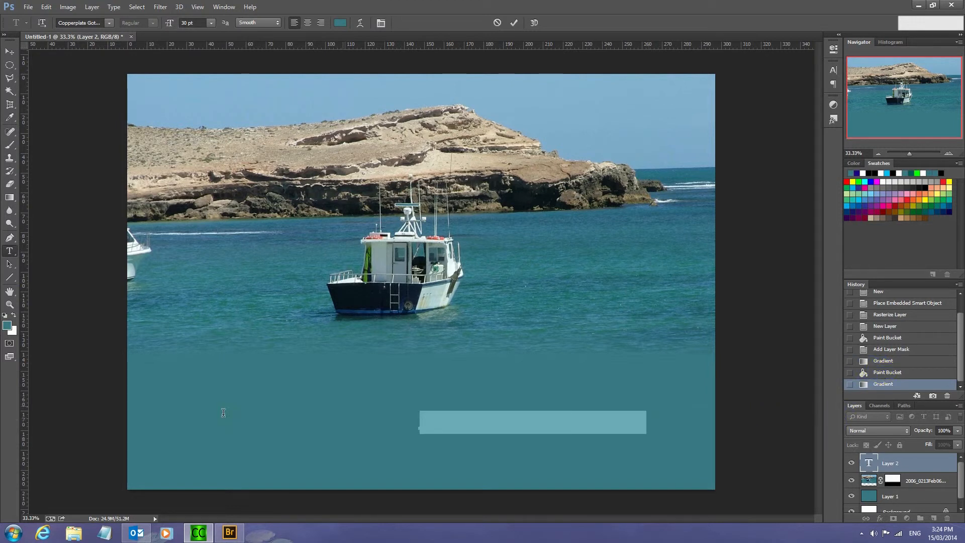
left_click(341, 23)
left_click(552, 165)
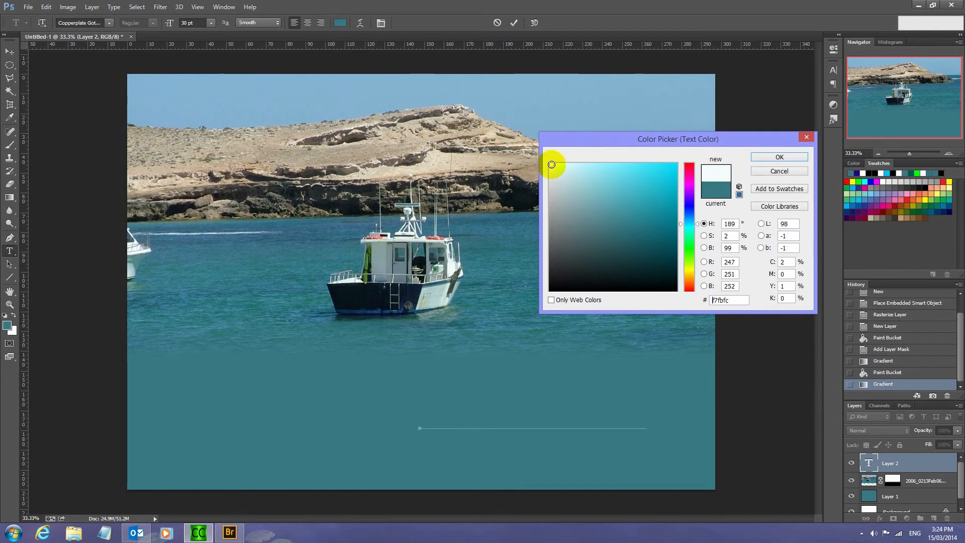
left_click(764, 157)
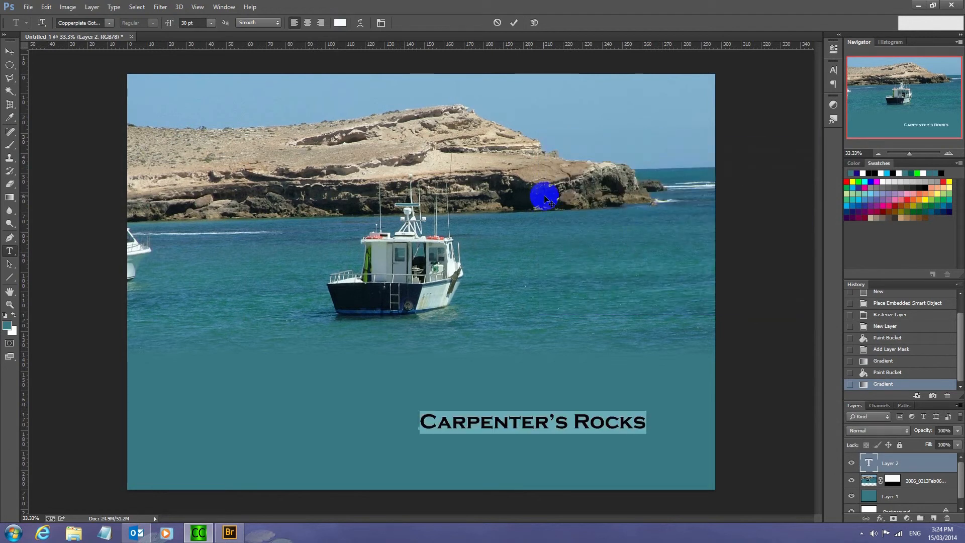
left_click(514, 23)
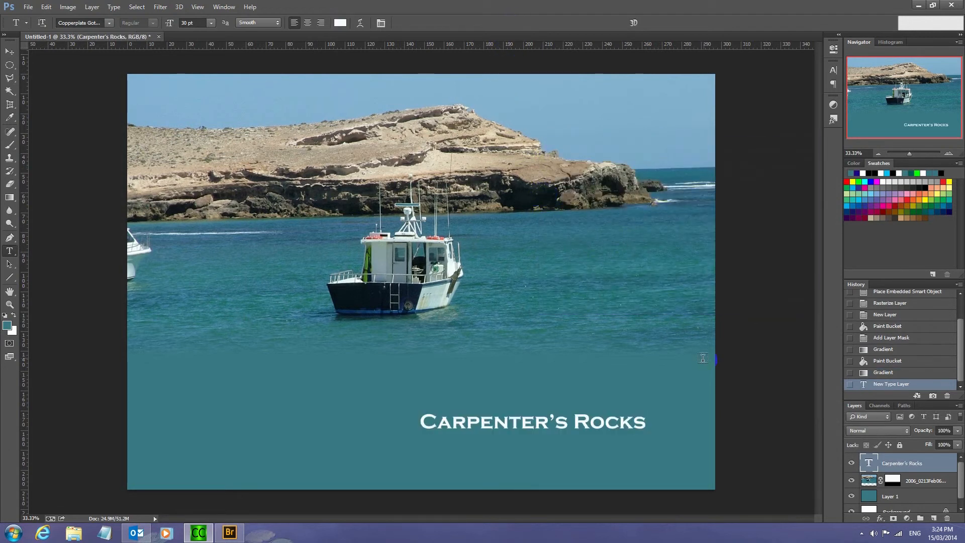
Scale the "Carpenter's Rocks" title to about 210% and centre it in the plain area below the boat
key("ctrl+t")
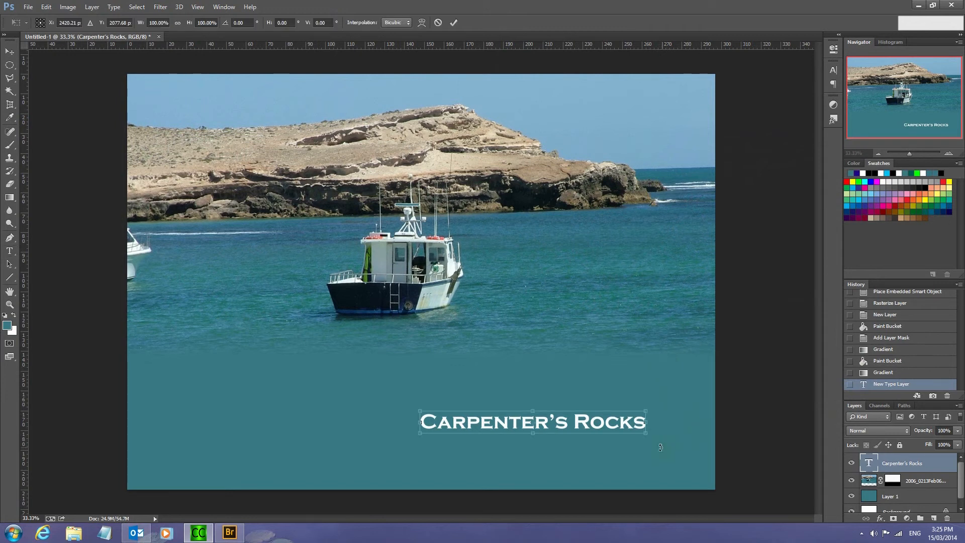
left_click_drag(646, 432, 722, 441)
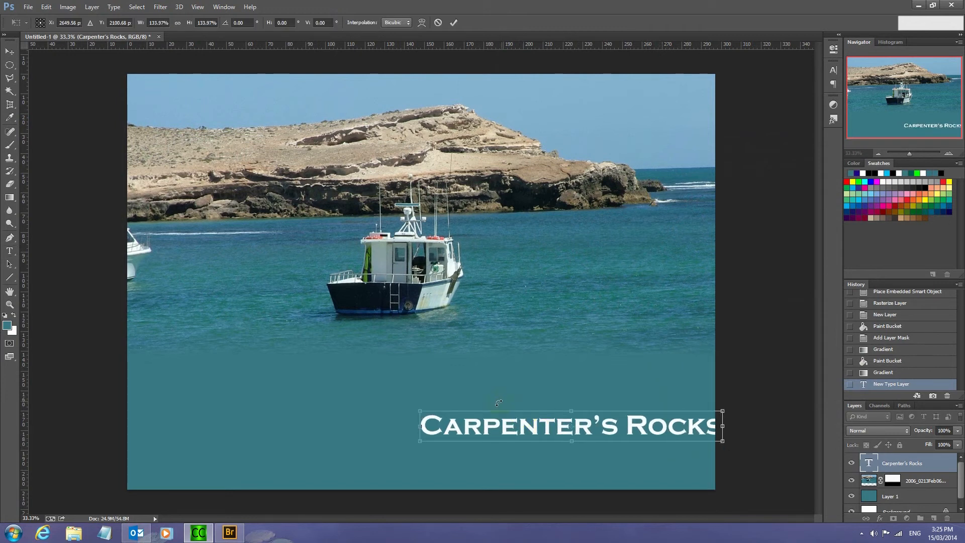
left_click_drag(420, 411, 254, 320)
left_click_drag(438, 420, 376, 410)
left_click(452, 23)
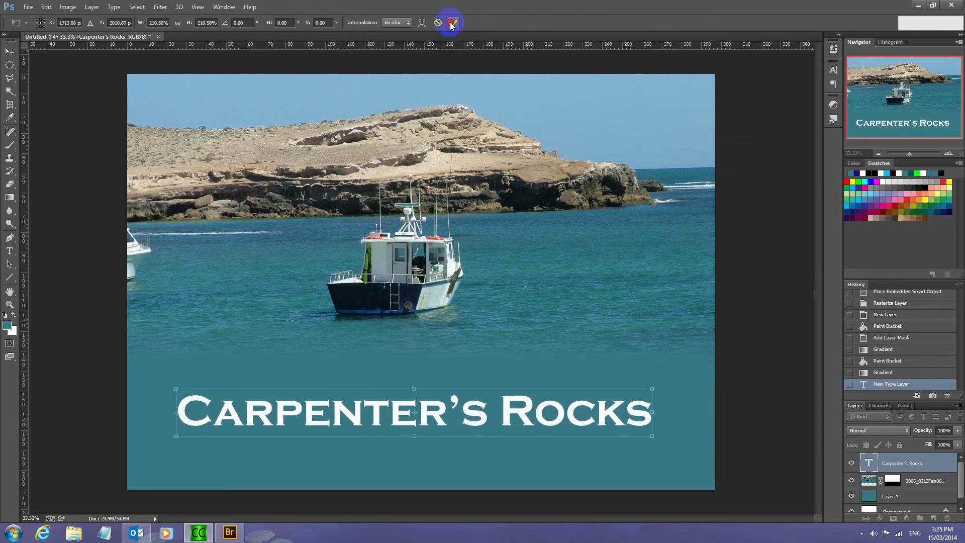